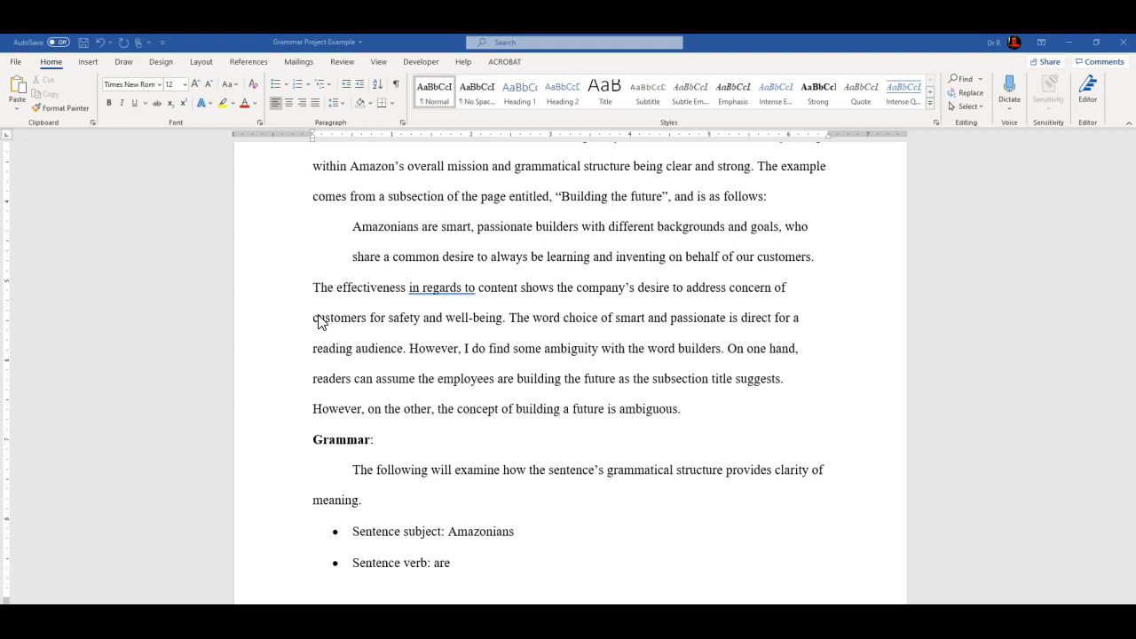
Insert the picture wd10_picture_position from the Desktop within the word "customers" in the paragraph below the block quote
click(87, 64)
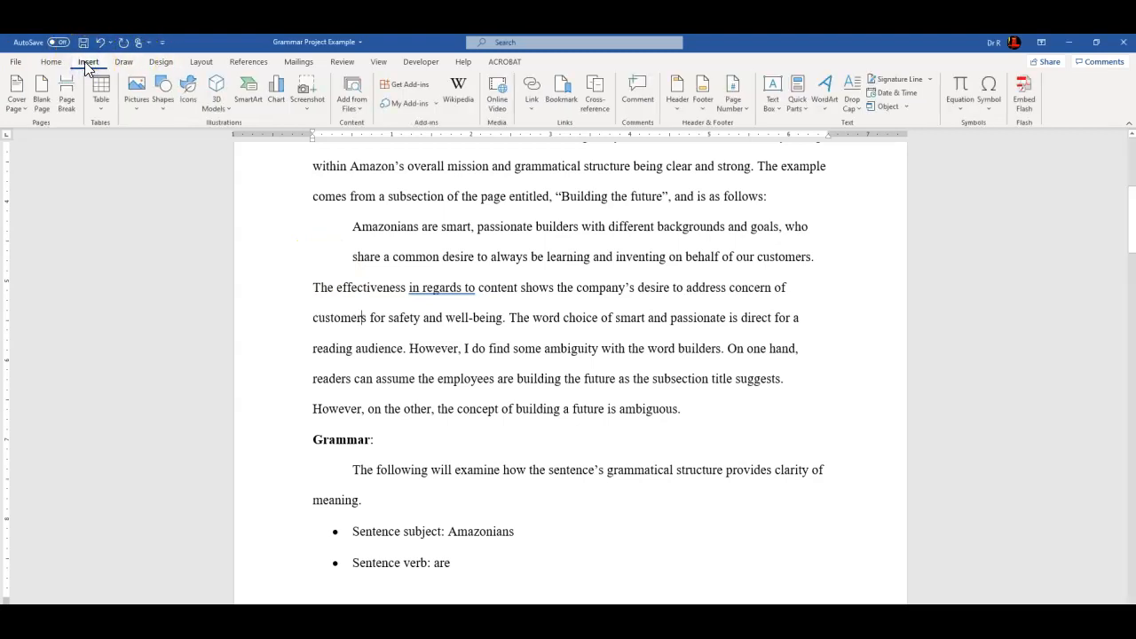
click(134, 82)
click(157, 147)
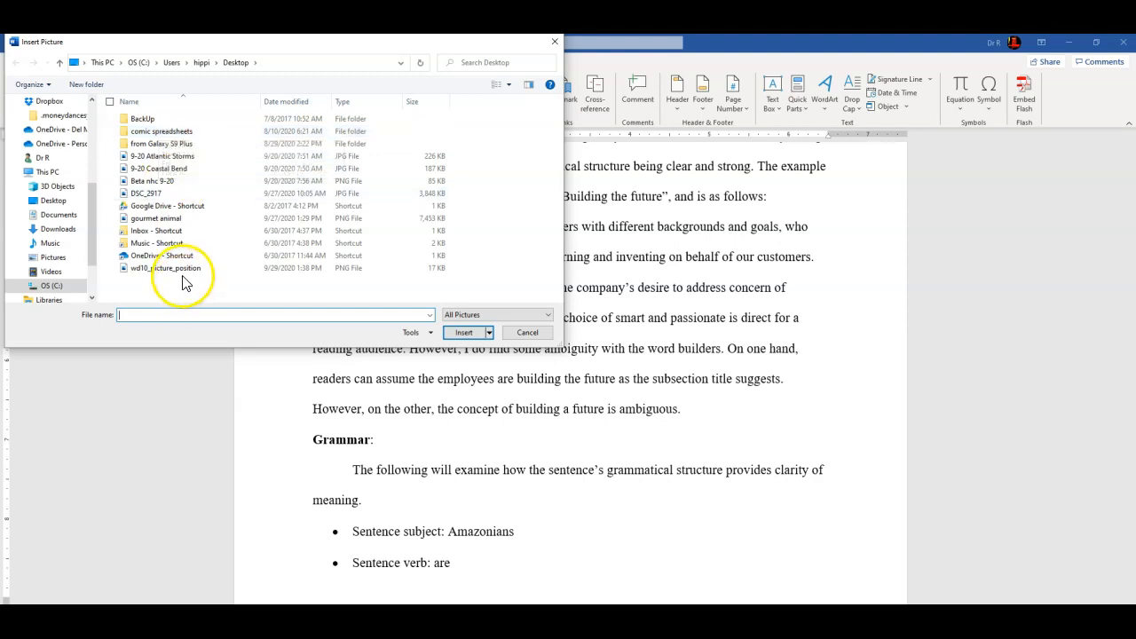
double_click(151, 269)
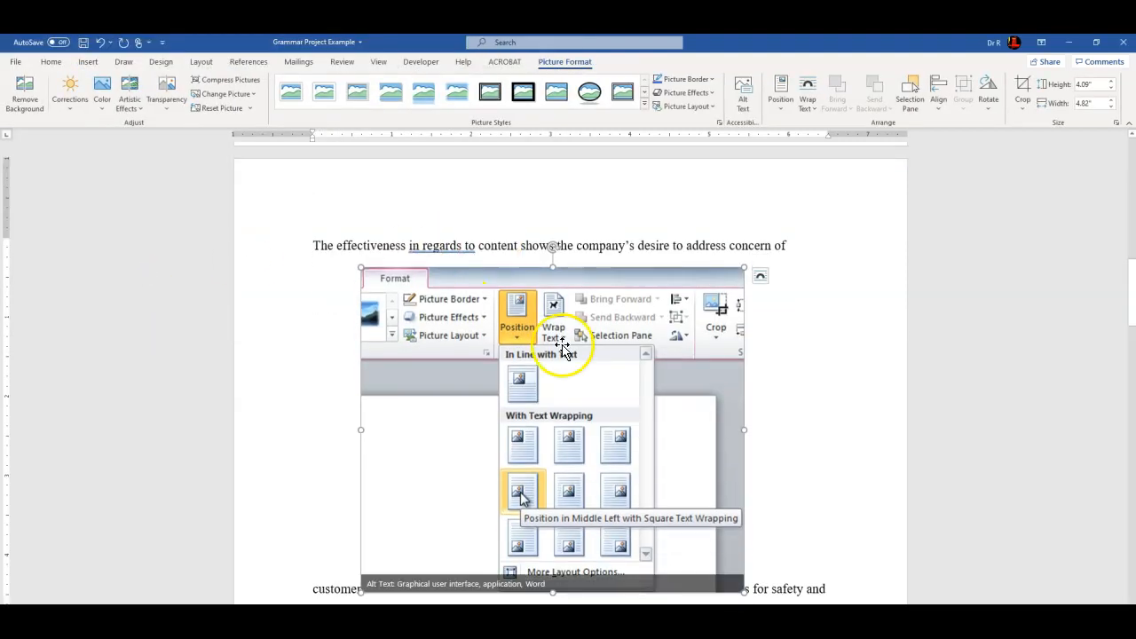
scroll(561, 346, down, 3)
scroll(561, 346, up, 3)
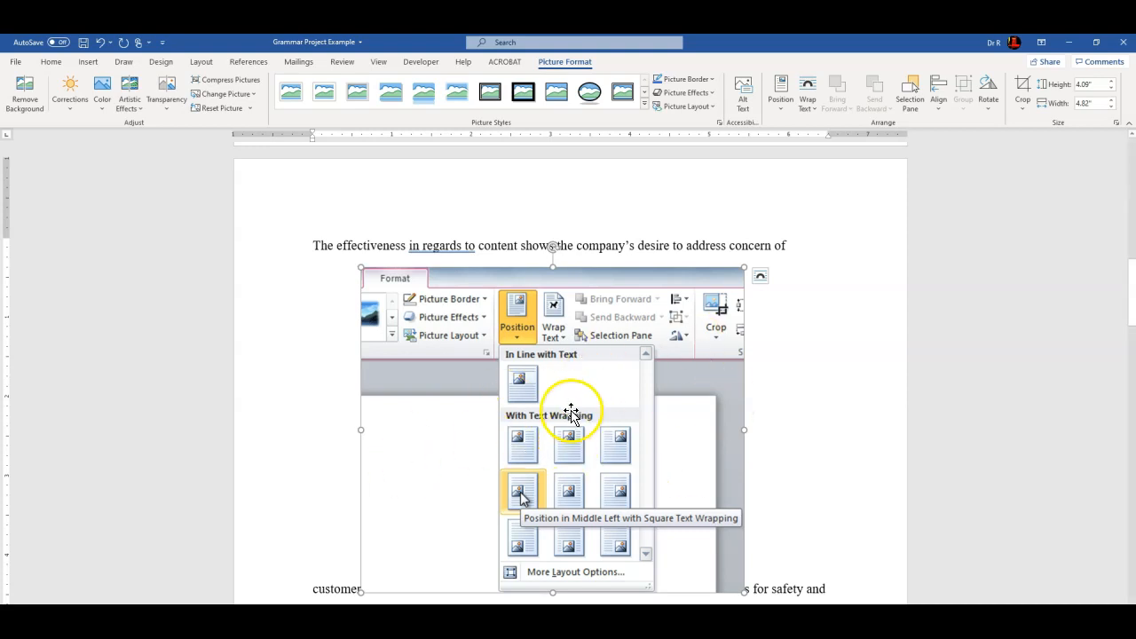
scroll(558, 411, down, 1)
scroll(558, 411, down, 3)
scroll(558, 411, up, 2)
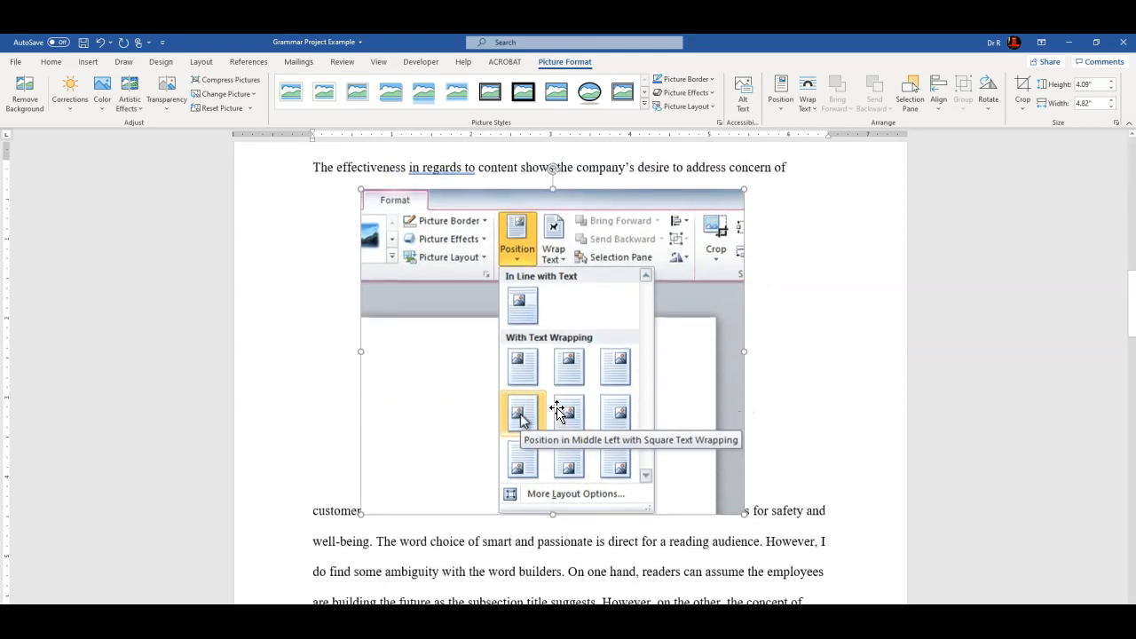
scroll(557, 411, down, 1)
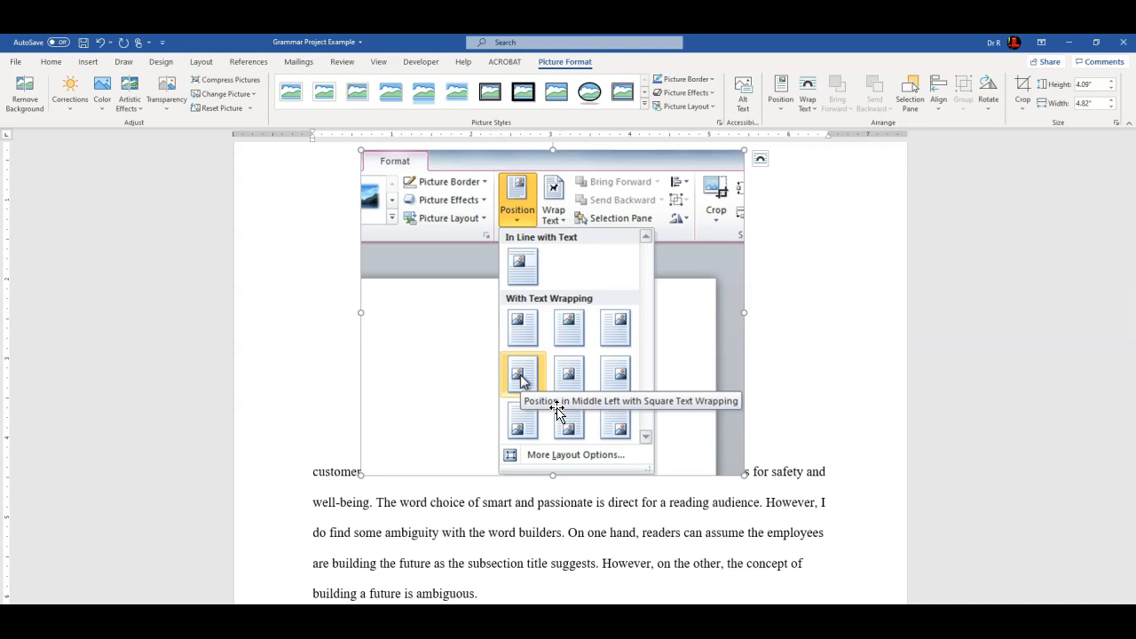
click(580, 366)
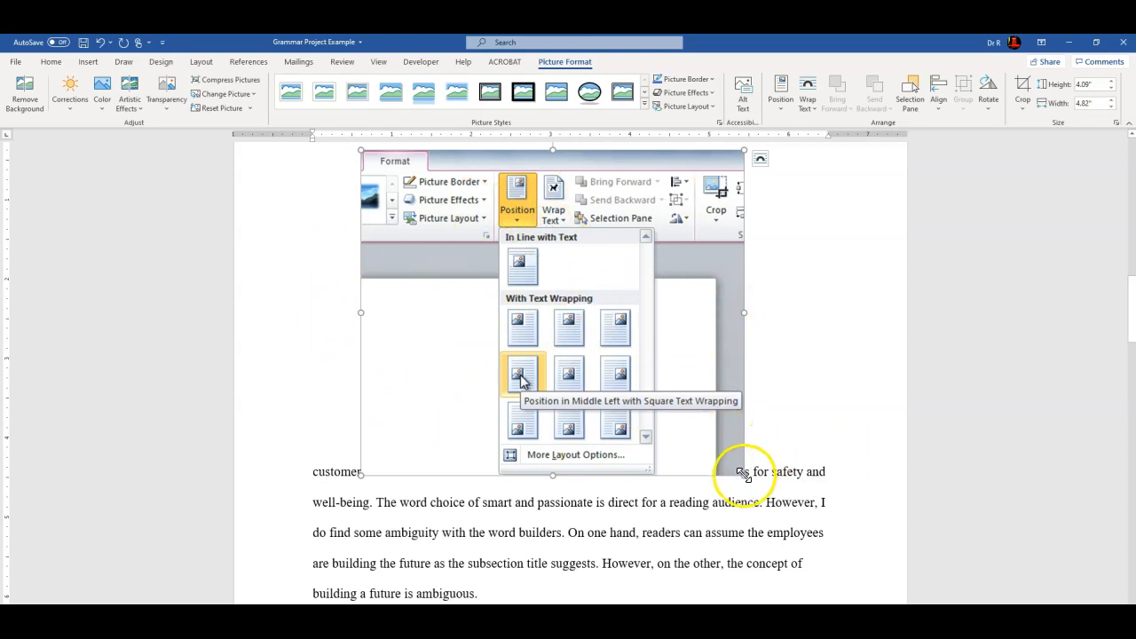
Try shrinking the inserted picture proportionally to about 2.84" high by 3.34" wide, and undo the resizing
drag(742, 475, 626, 371)
scroll(679, 410, up, 2)
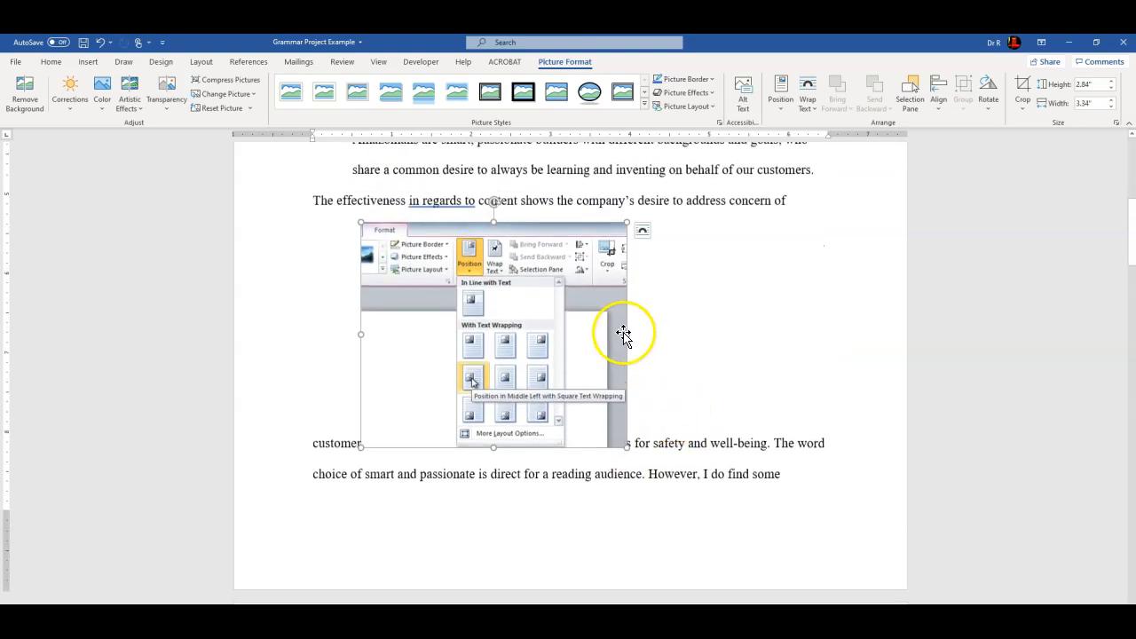
drag(624, 330, 604, 341)
key(ctrl+z)
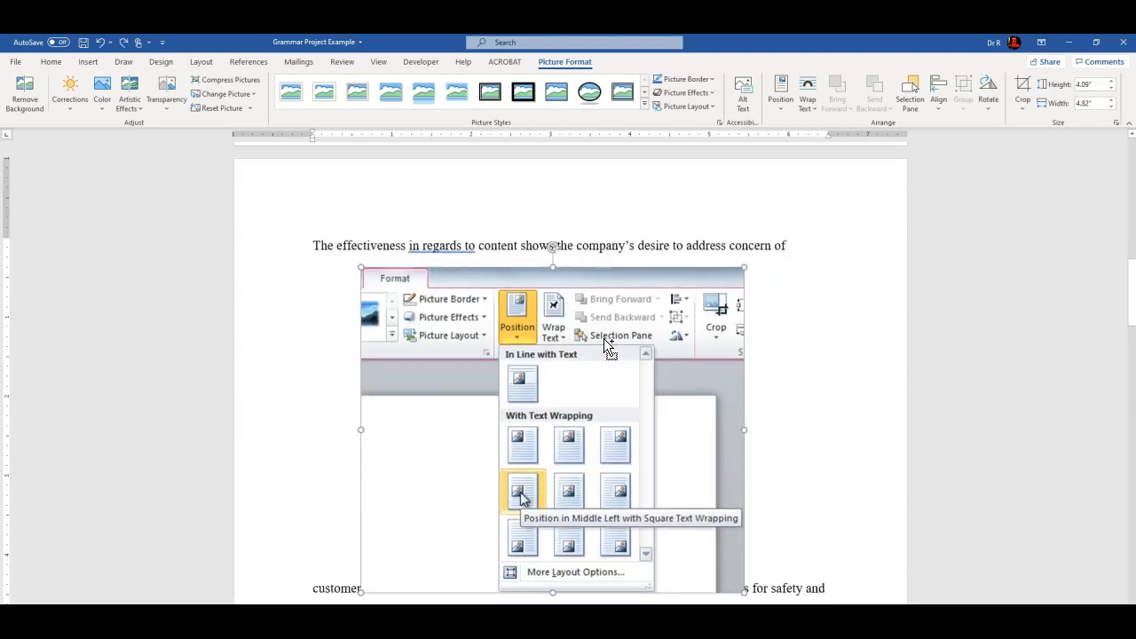
Set the picture's absolute width to 1.75" in the size settings, keeping its aspect ratio locked
scroll(595, 355, down, 2)
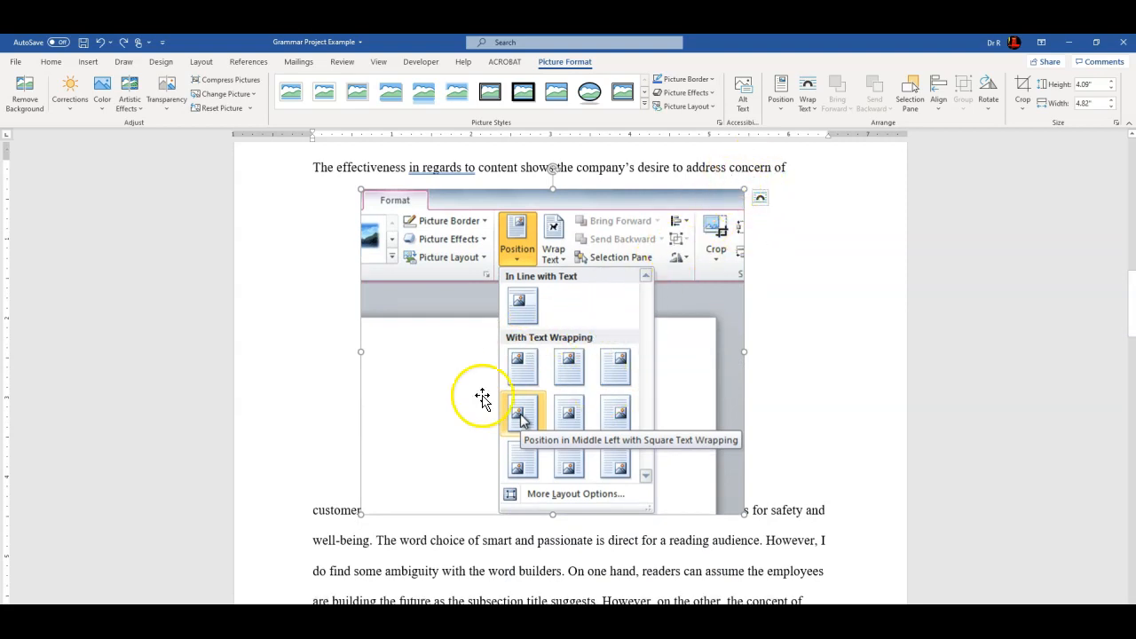
right_click(547, 358)
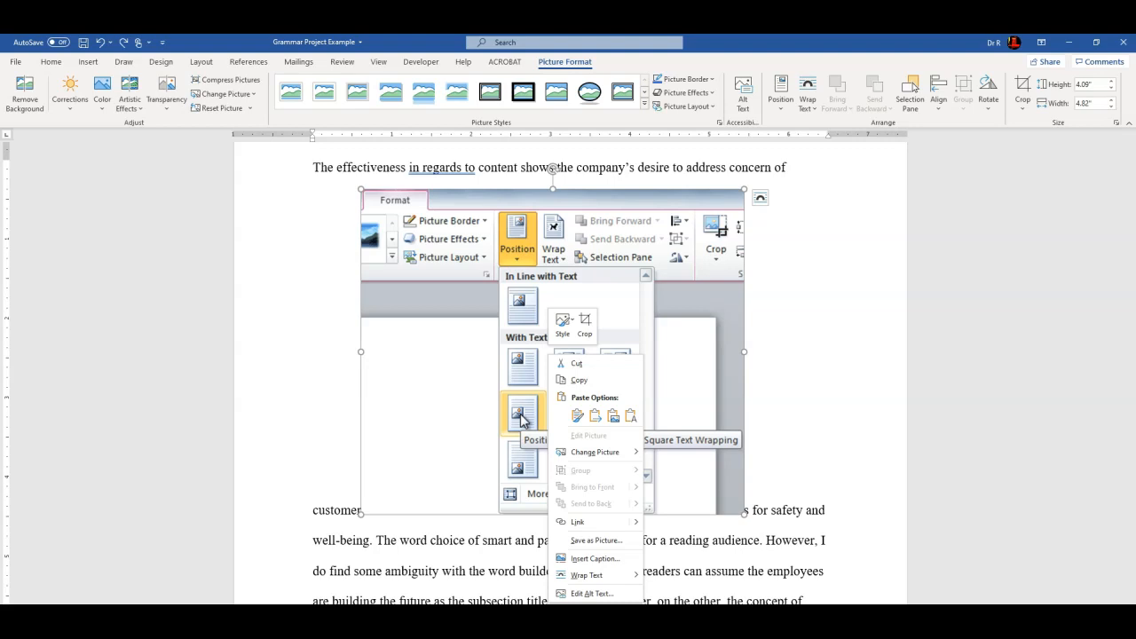
click(593, 611)
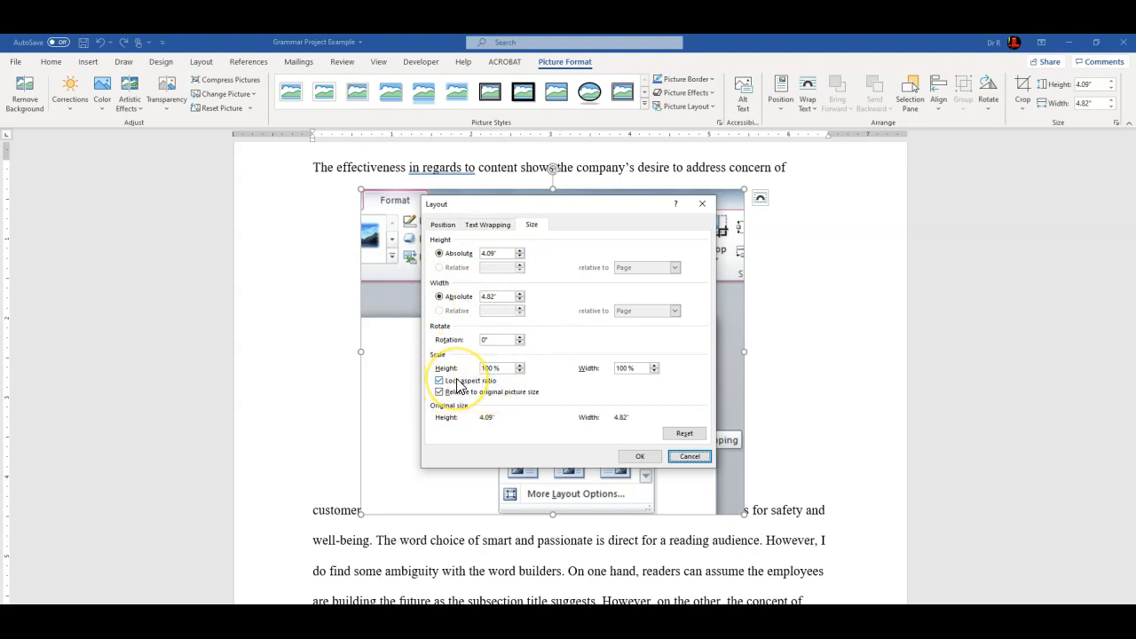
click(519, 300)
click(520, 300)
click(520, 300)
click(519, 300)
click(519, 300)
click(519, 300)
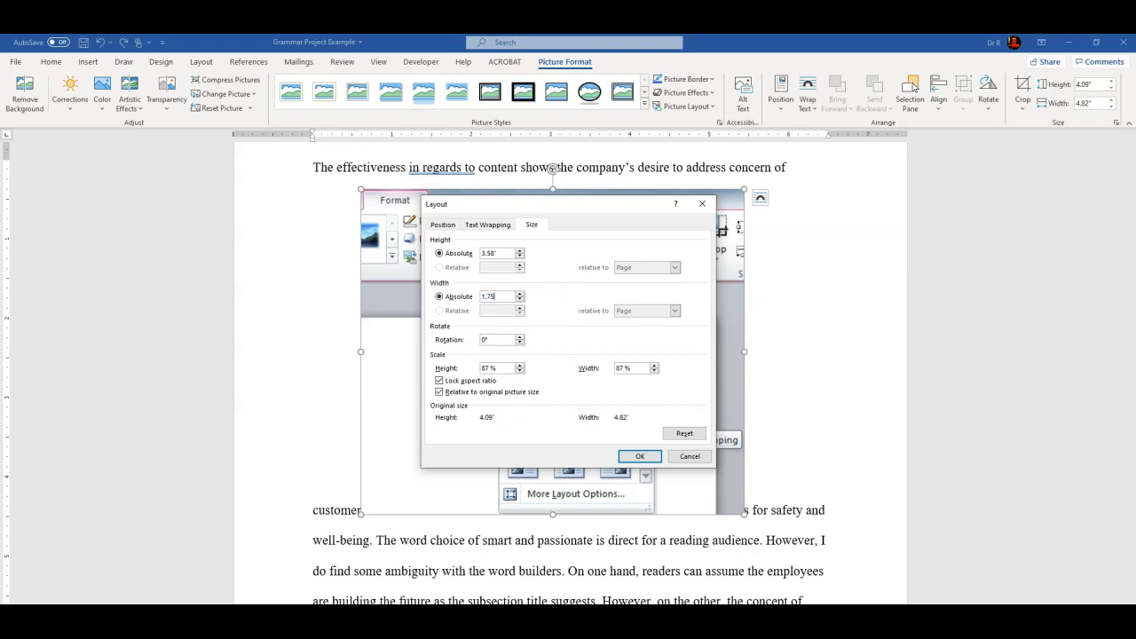
click(640, 457)
Enlarge the picture proportionally from a corner to about 1.73" high by 2.03" wide
scroll(501, 536, down, 4)
scroll(502, 535, up, 15)
scroll(502, 536, up, 2)
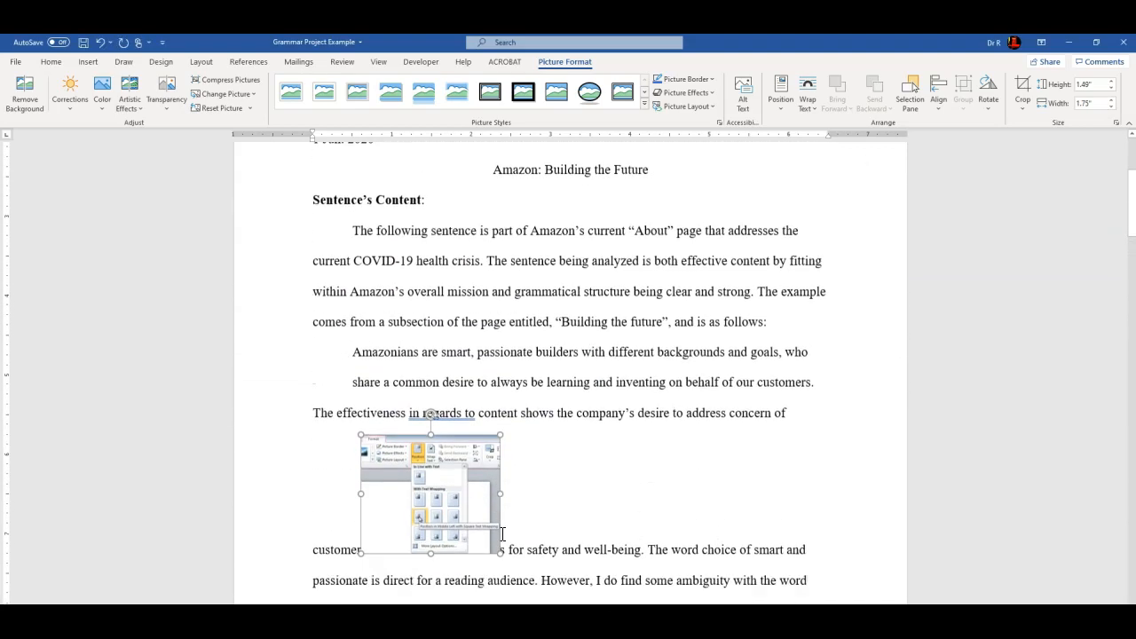
scroll(507, 532, down, 3)
click(430, 381)
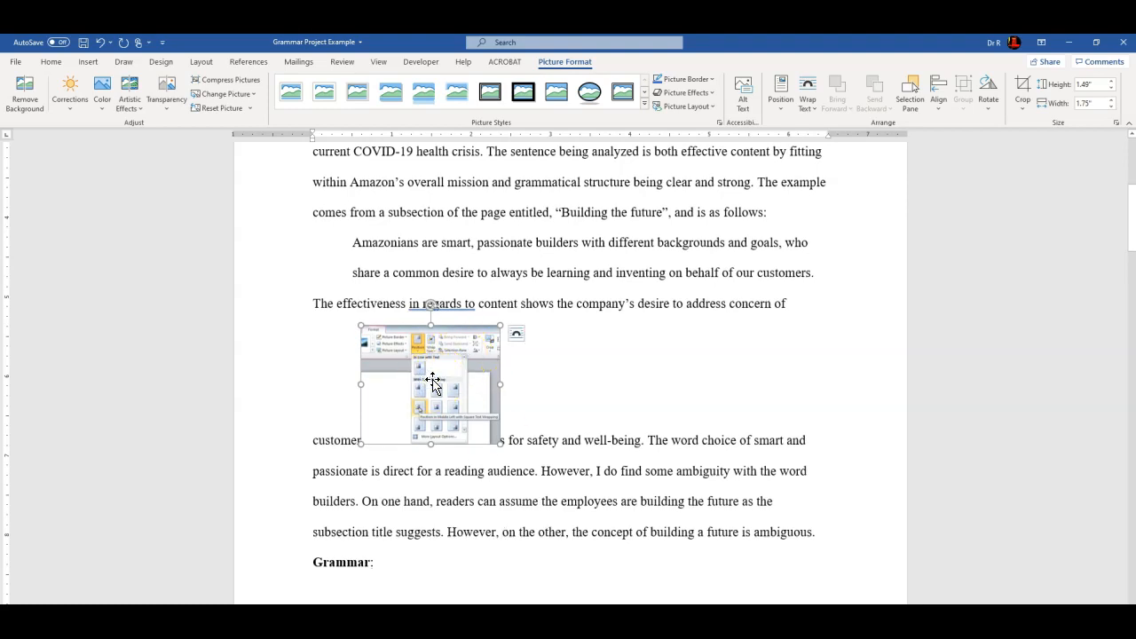
drag(501, 324, 523, 312)
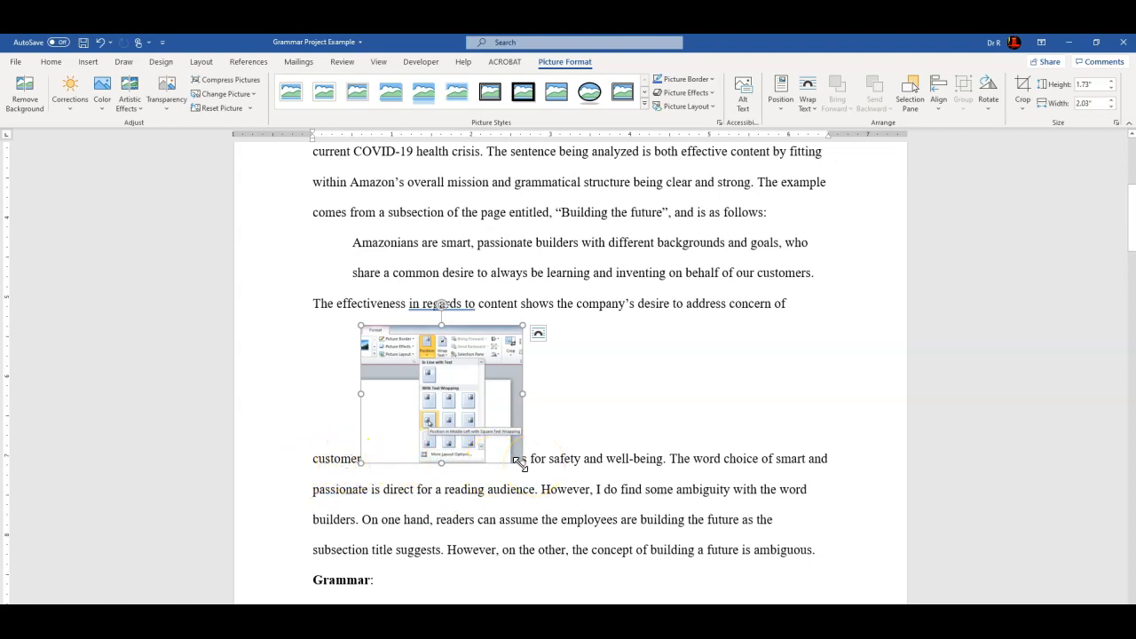
Move the picture to the start of its line, in front of "customers", with a space between them
click(453, 400)
drag(453, 397, 452, 398)
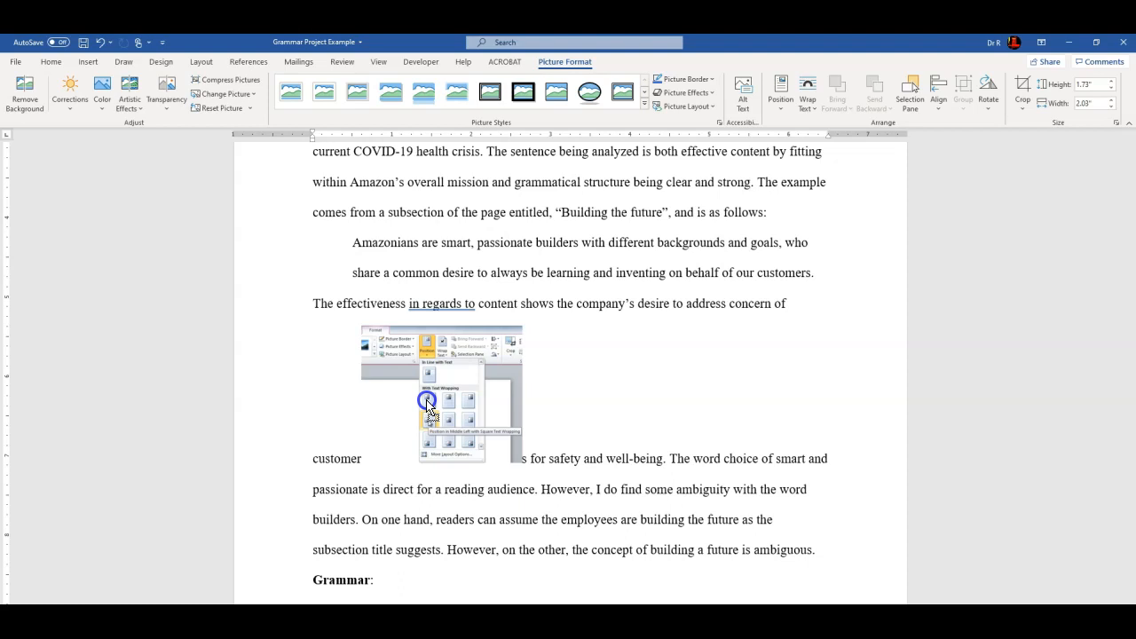
drag(427, 404, 307, 401)
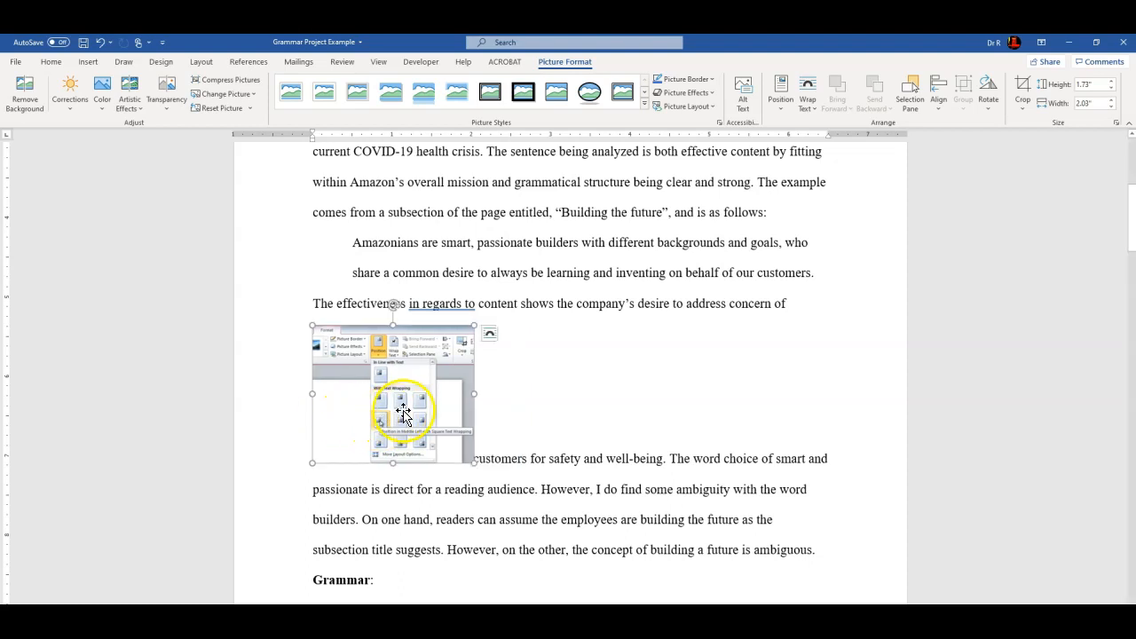
click(478, 458)
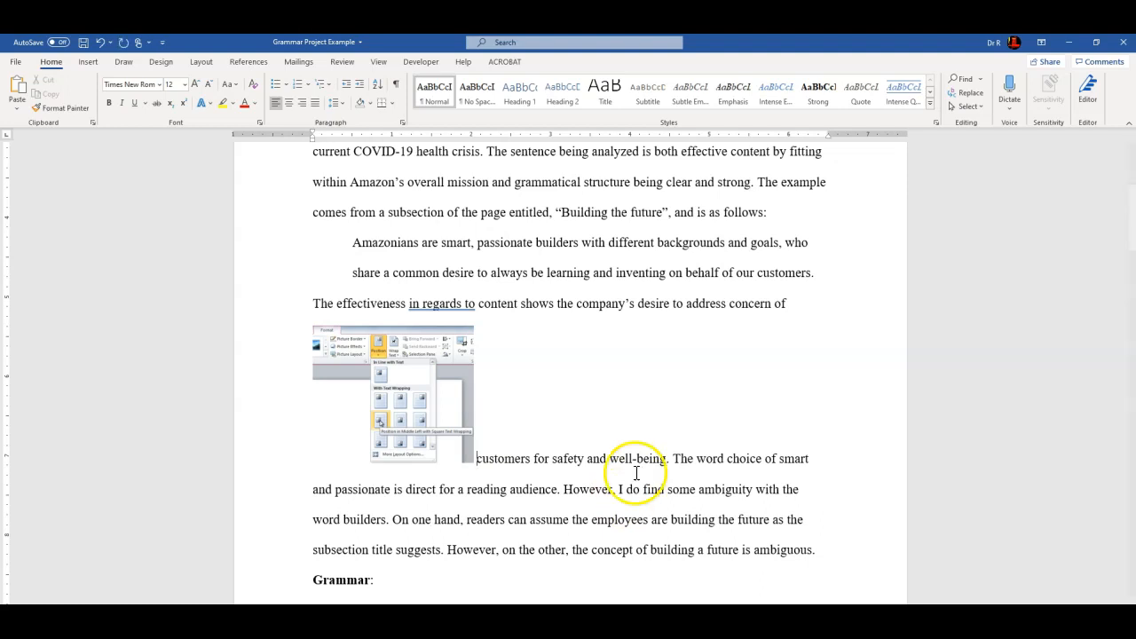
Set the picture's text wrapping to Square so the paragraph flows beside it
click(419, 375)
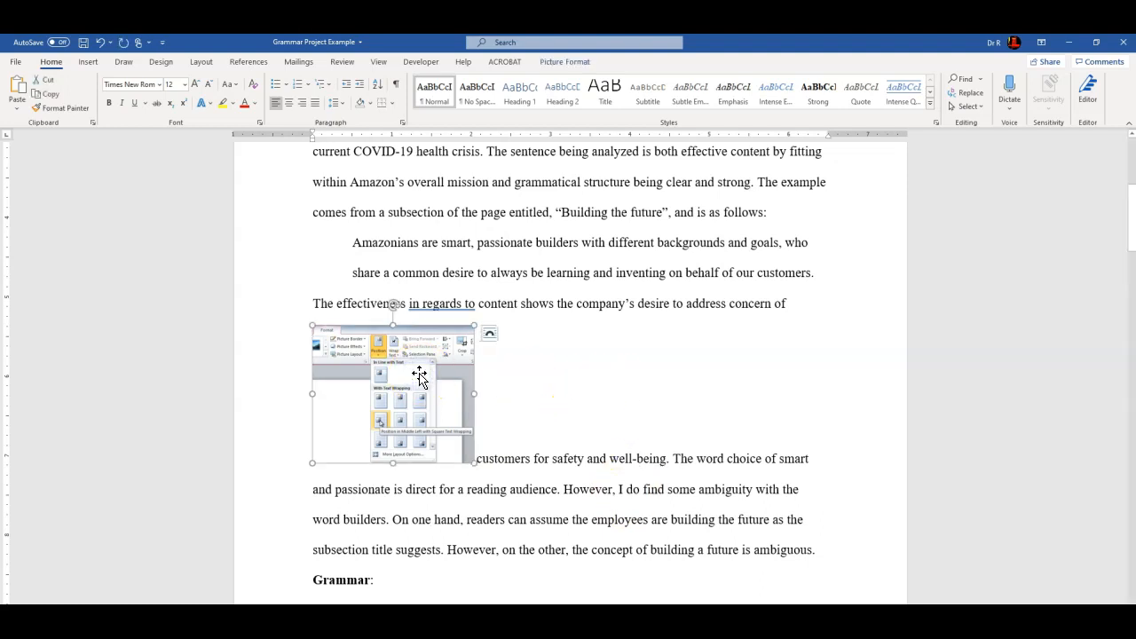
click(491, 336)
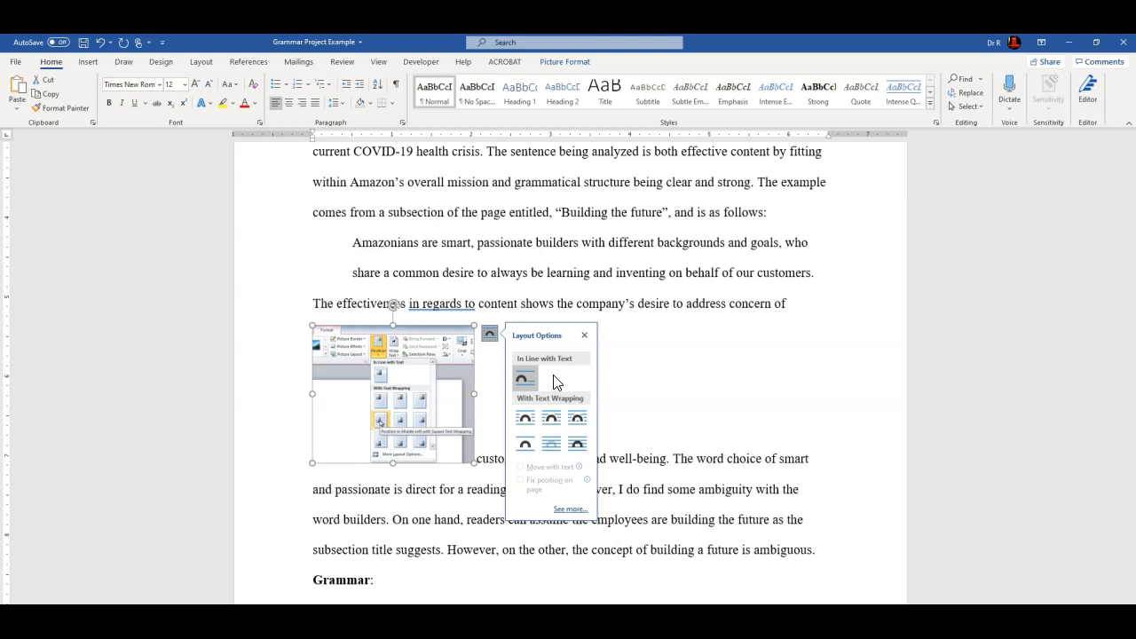
click(525, 419)
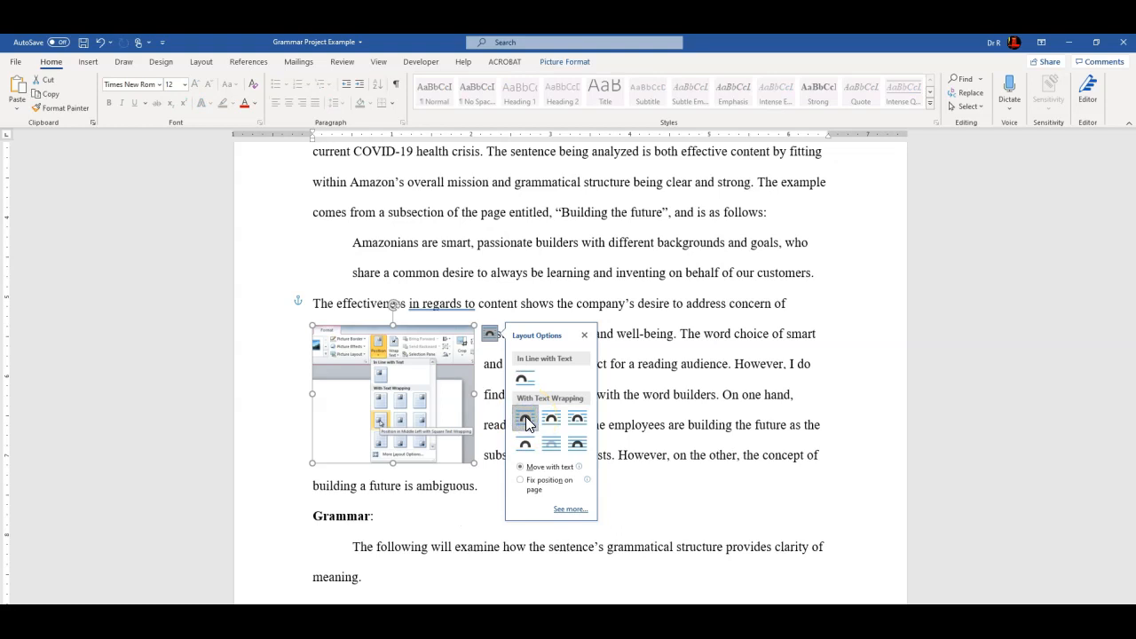
click(527, 418)
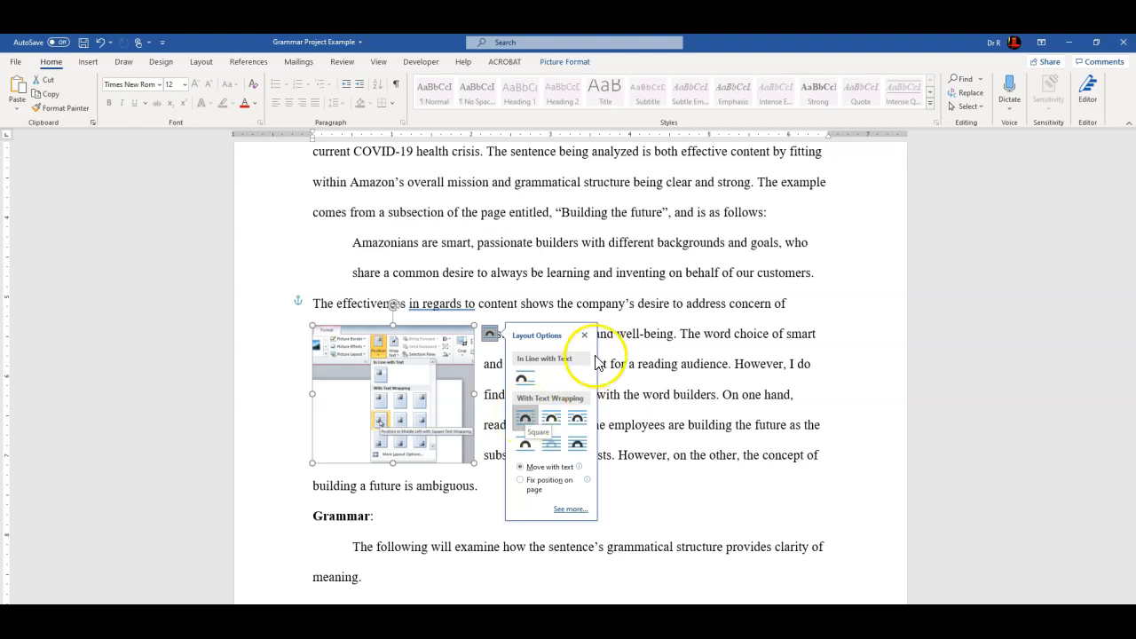
click(661, 394)
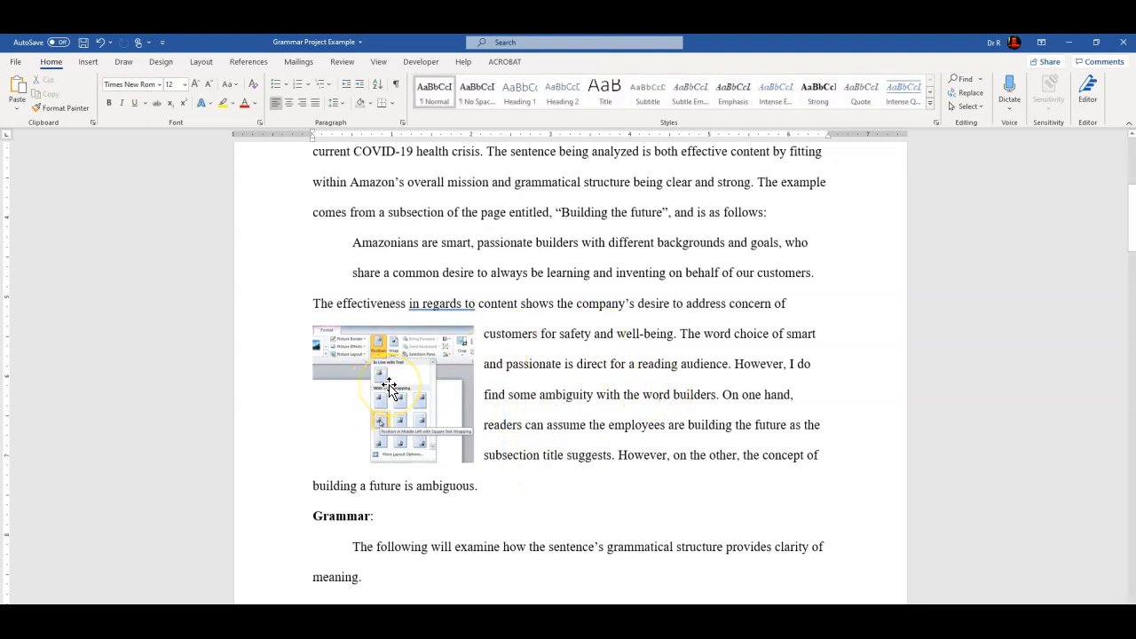
Shrink the wrapped picture slightly from a corner and reposition it just below the paragraph's first line, slightly in from the margin
click(395, 393)
mouse_move(397, 394)
mouse_down()
mouse_move(473, 383)
mouse_move(462, 366)
mouse_move(428, 393)
mouse_move(403, 378)
mouse_move(549, 395)
mouse_move(403, 393)
mouse_up()
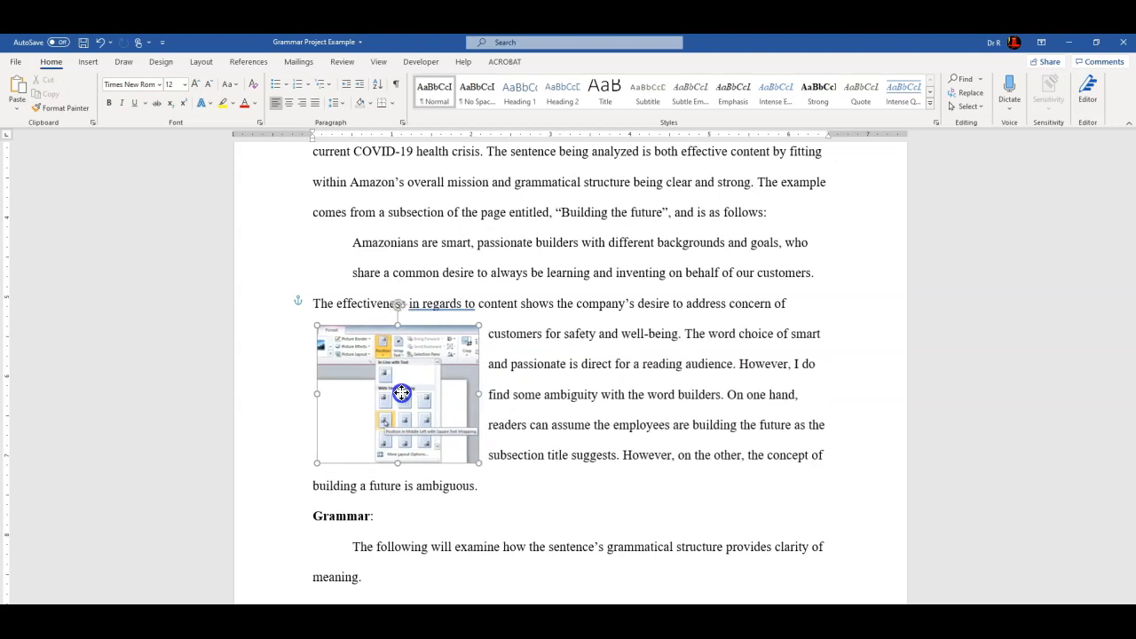
drag(402, 394, 402, 393)
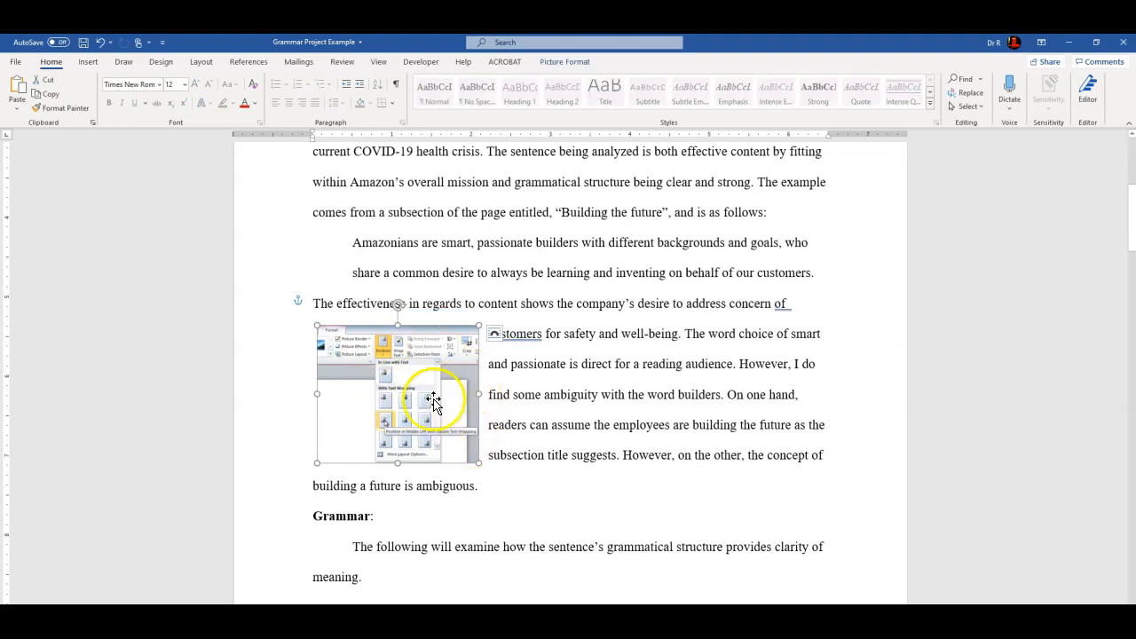
drag(479, 326, 451, 342)
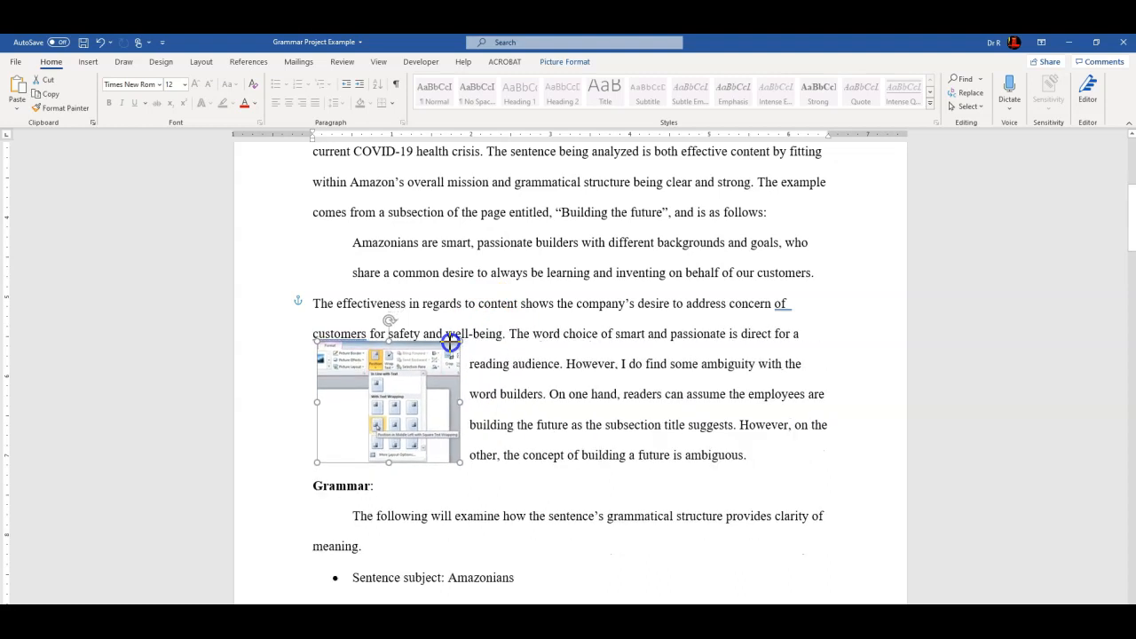
drag(373, 419, 379, 406)
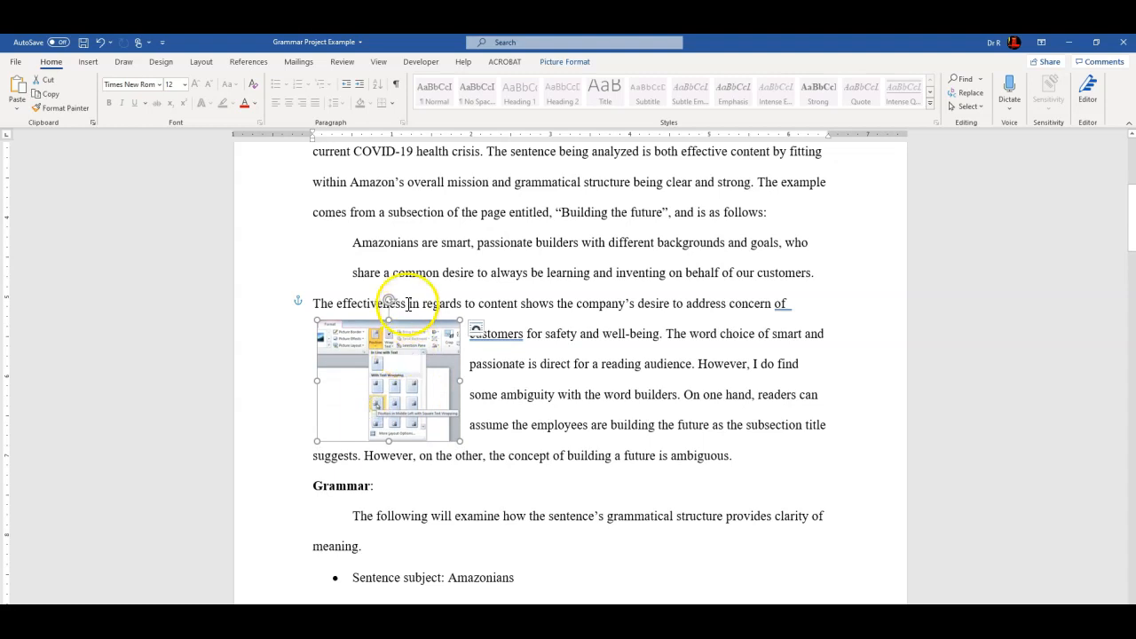
click(581, 369)
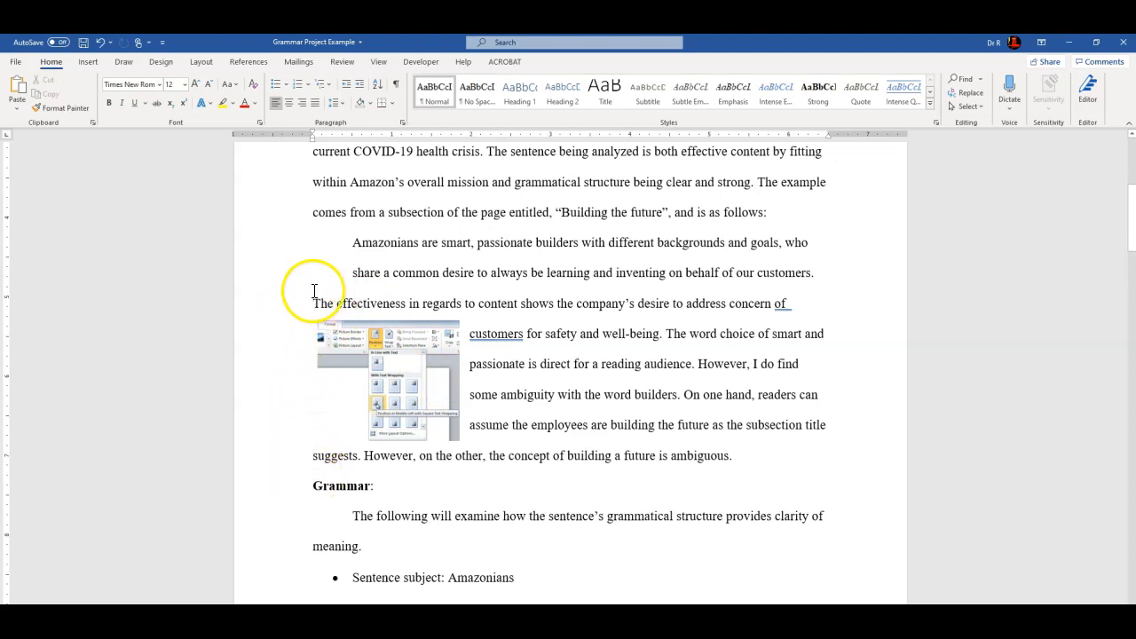
drag(360, 362, 379, 363)
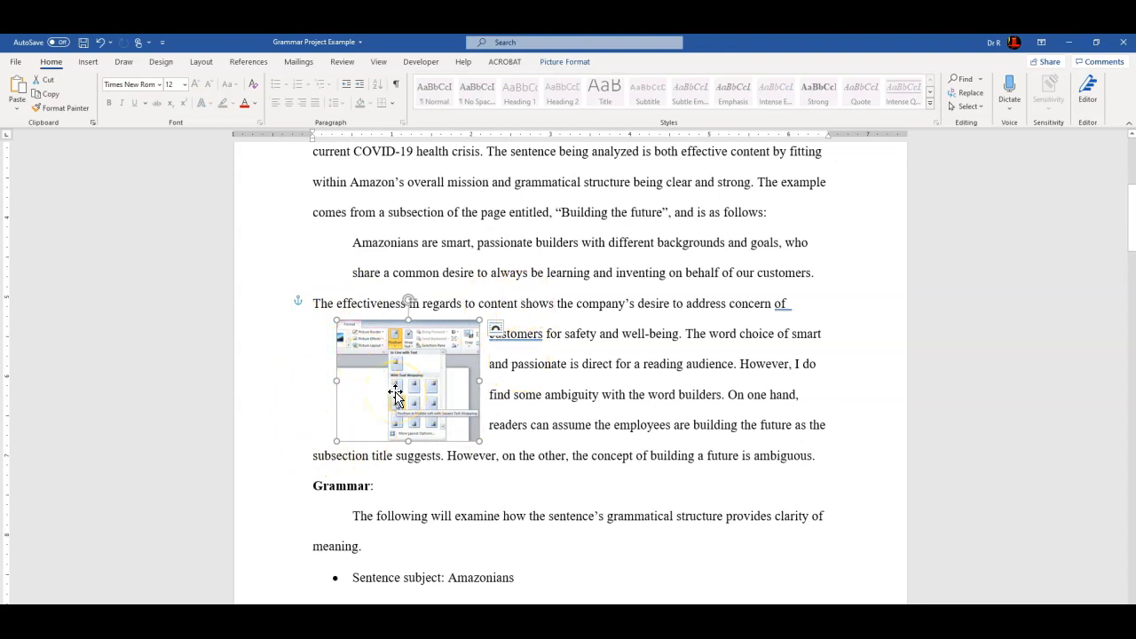
Align the picture's left edge with the text margin using the page gridlines, hiding the gridlines when done
click(379, 62)
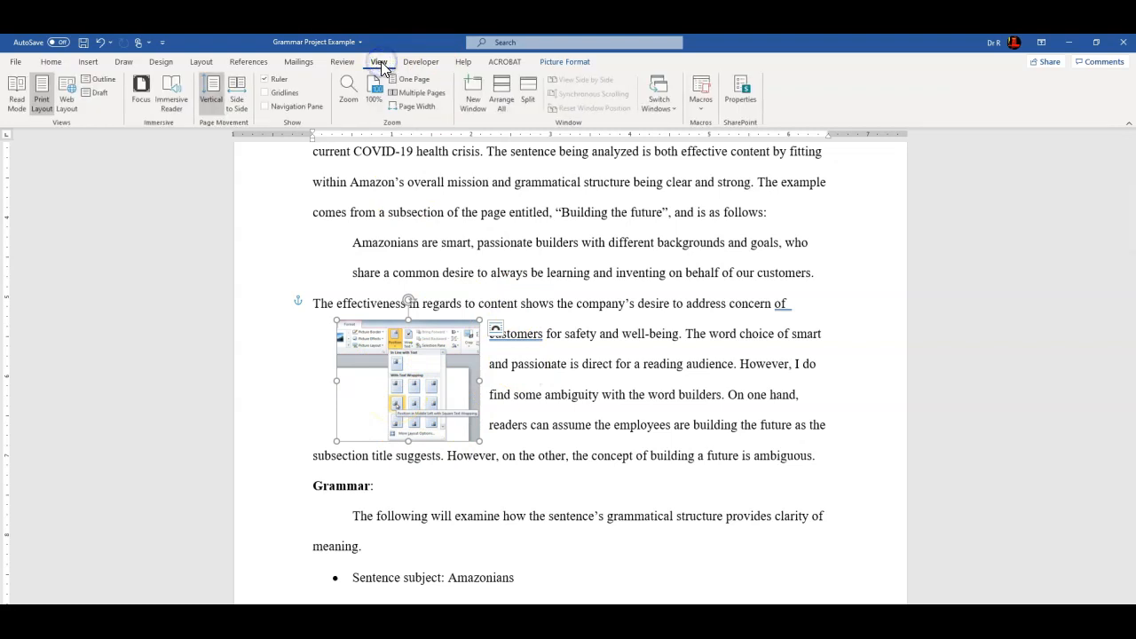
click(267, 92)
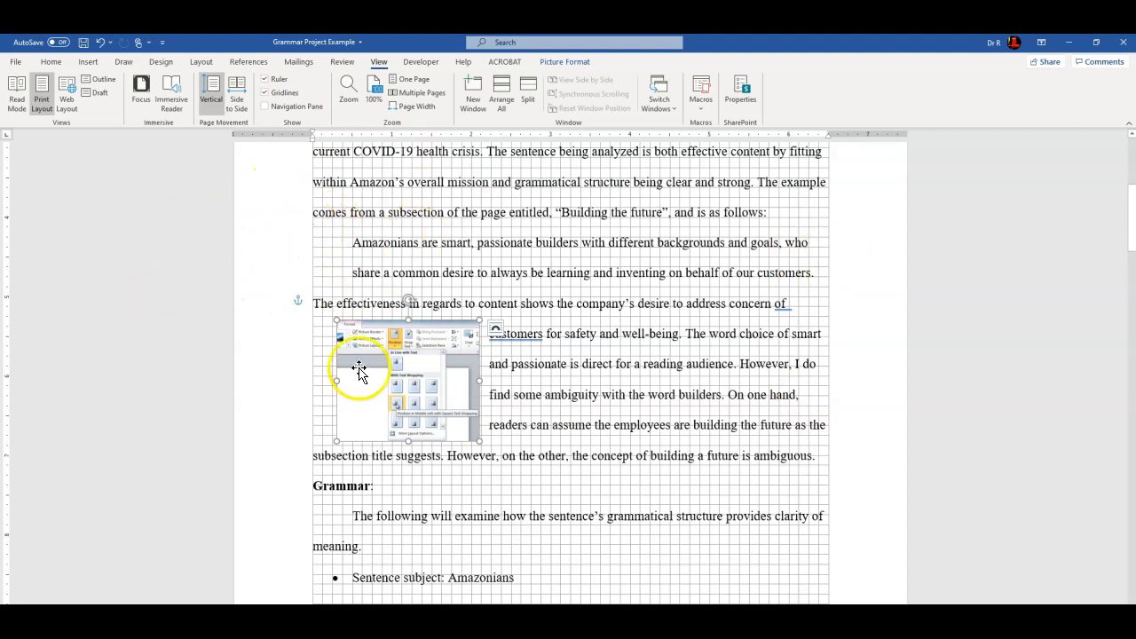
drag(392, 381, 371, 380)
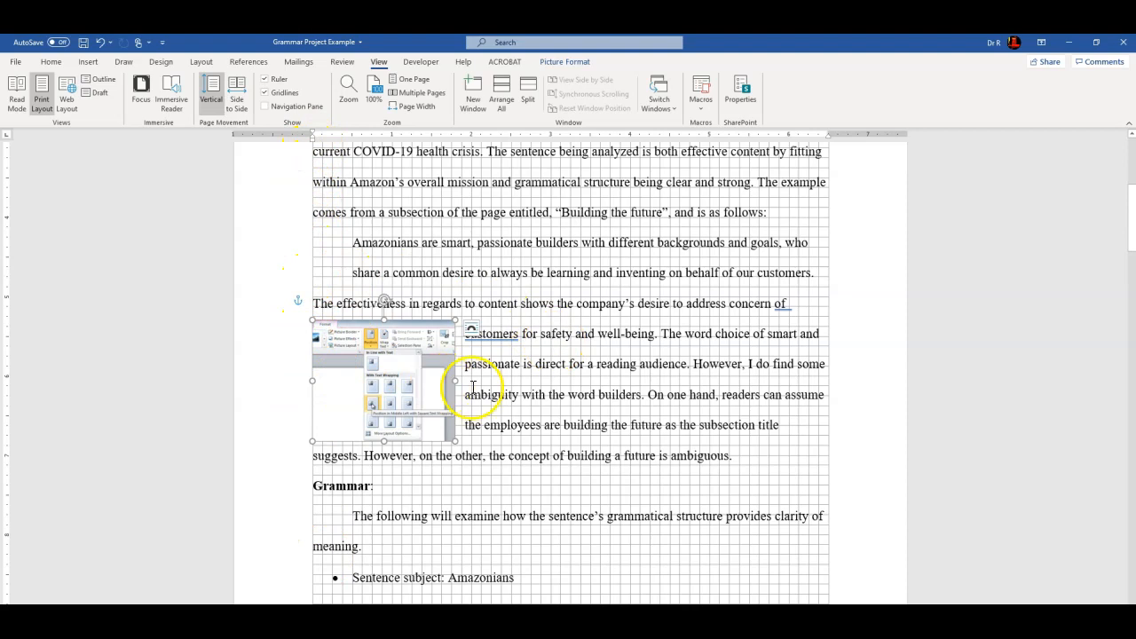
click(284, 97)
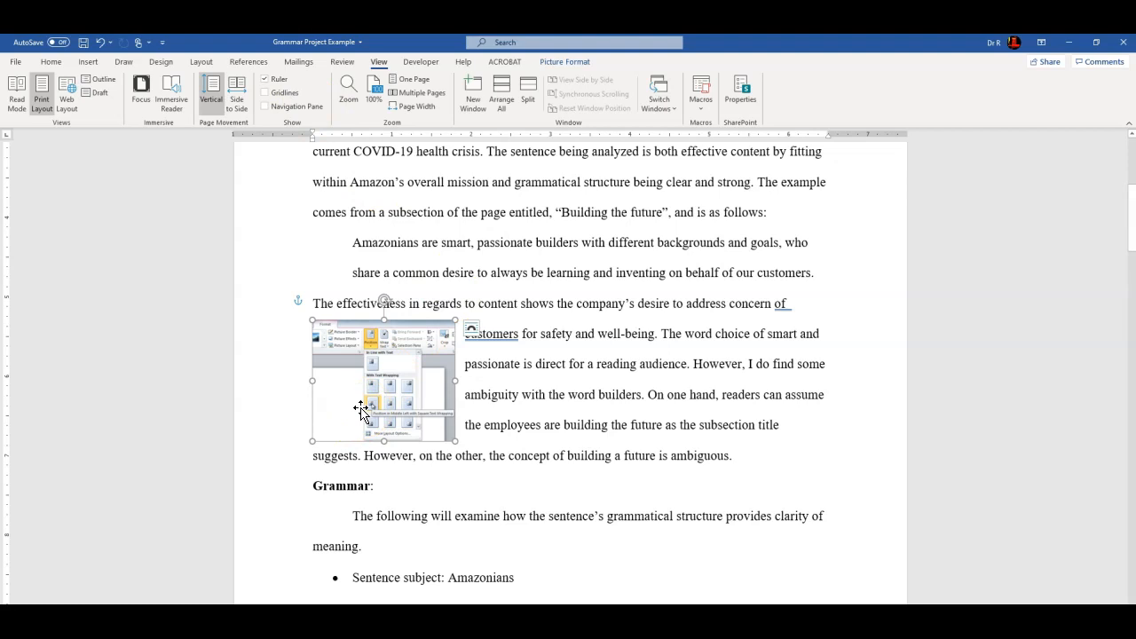
Review the picture's size, position and text wrapping settings in its layout options without changing anything
click(384, 363)
right_click(384, 362)
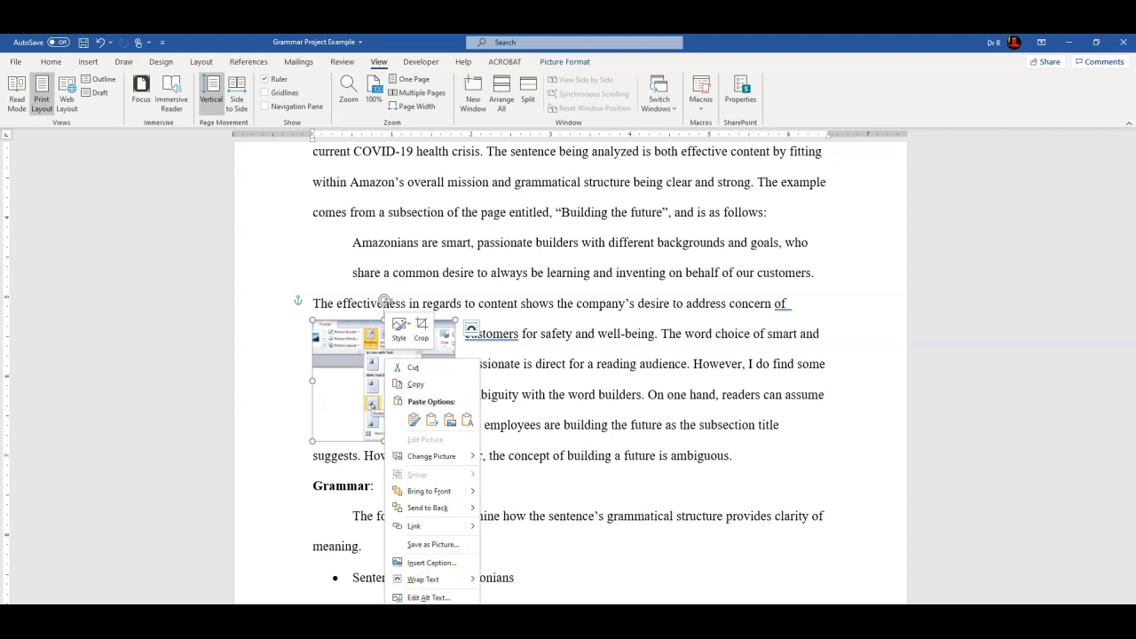
click(435, 615)
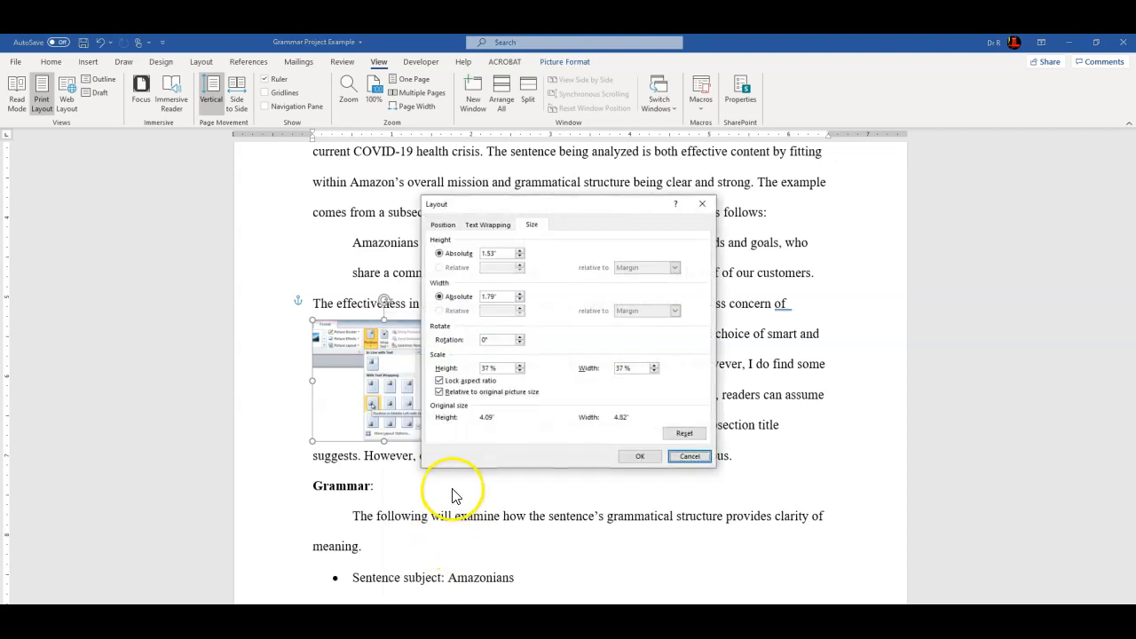
click(442, 225)
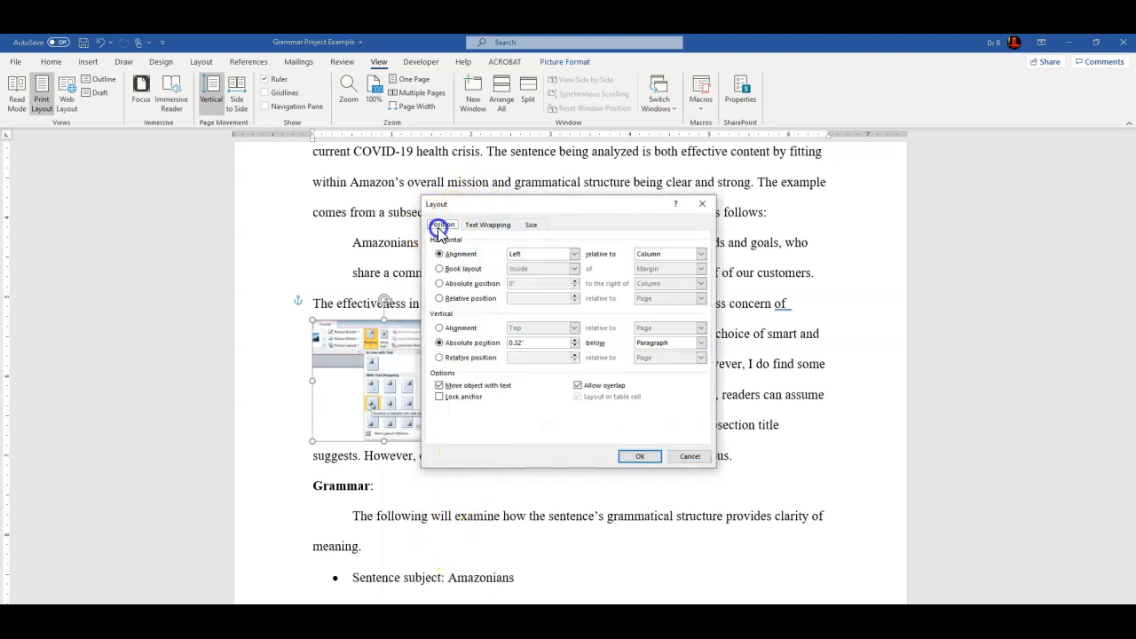
click(484, 227)
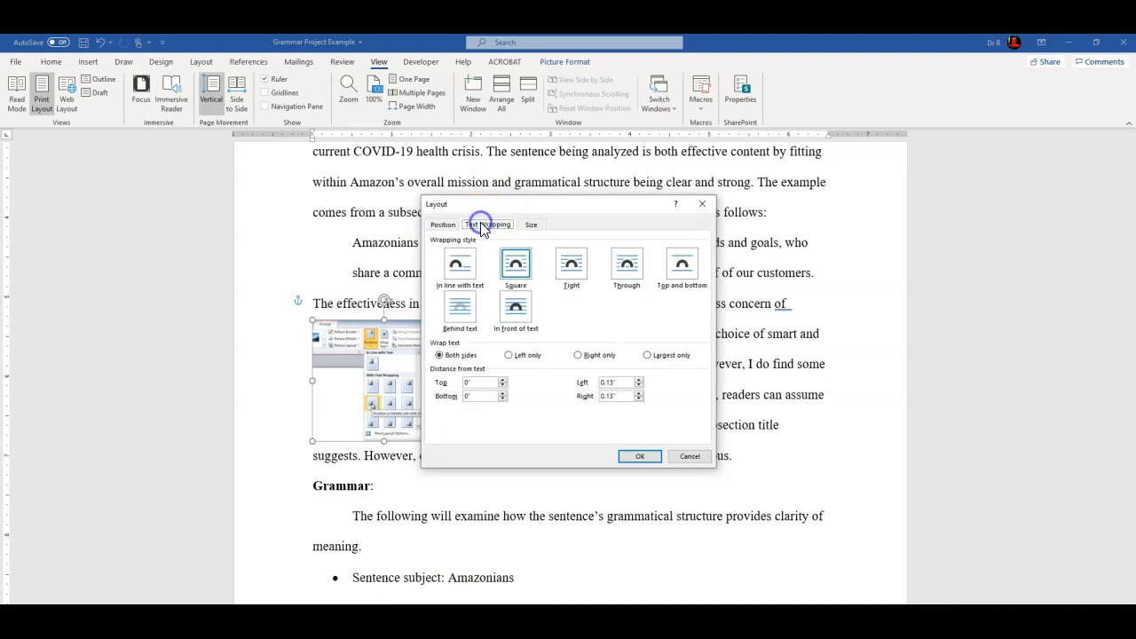
click(689, 456)
Toggle the picture's Move with Text wrapping option
right_click(375, 375)
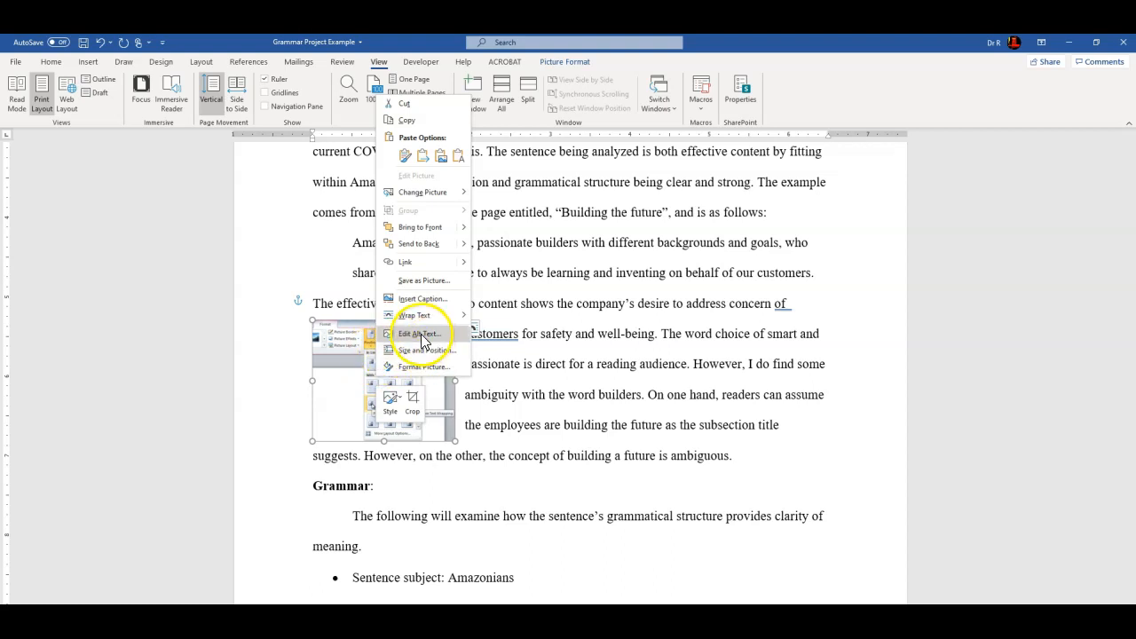
mouse_move(417, 315)
click(502, 318)
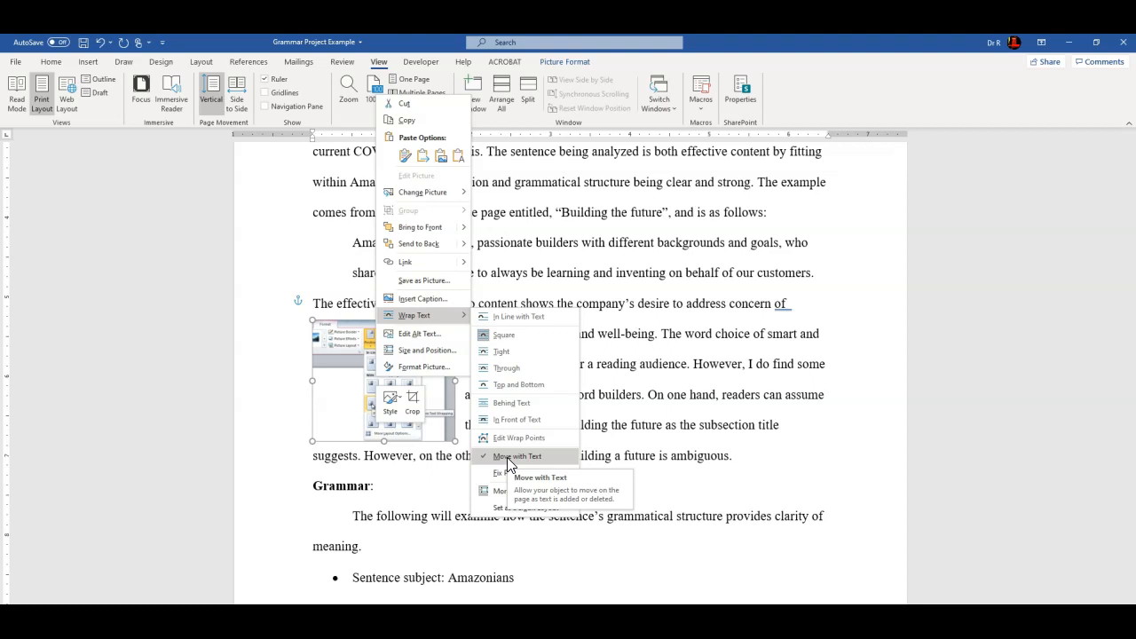
click(507, 457)
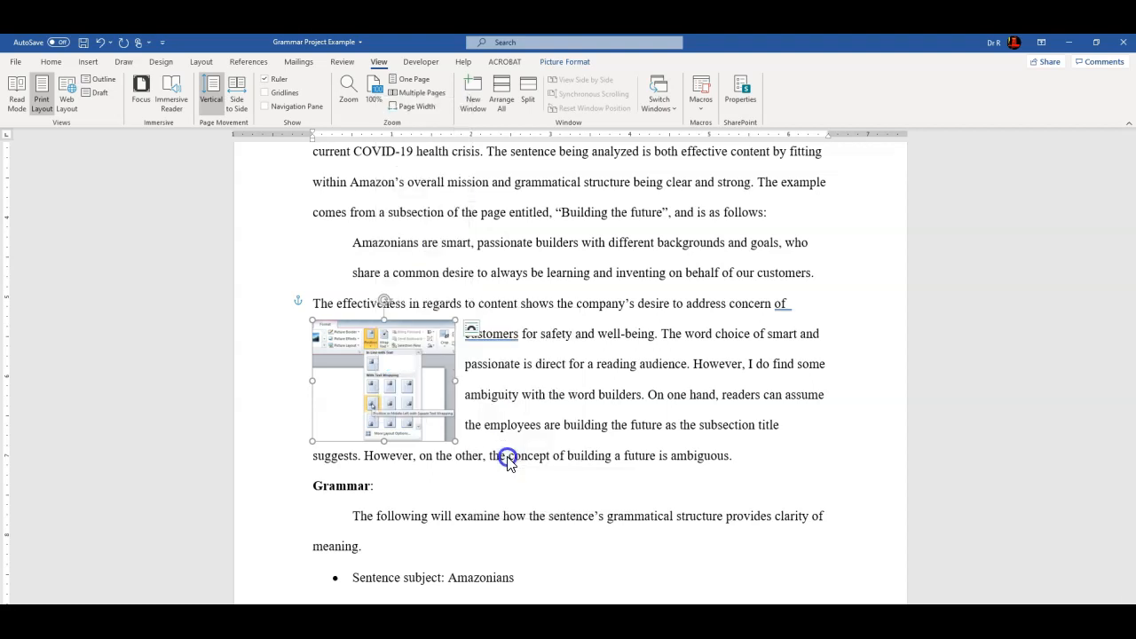
Insert two blank lines above the paragraph beginning "The effectiveness", keeping its left indent at the margin
click(316, 304)
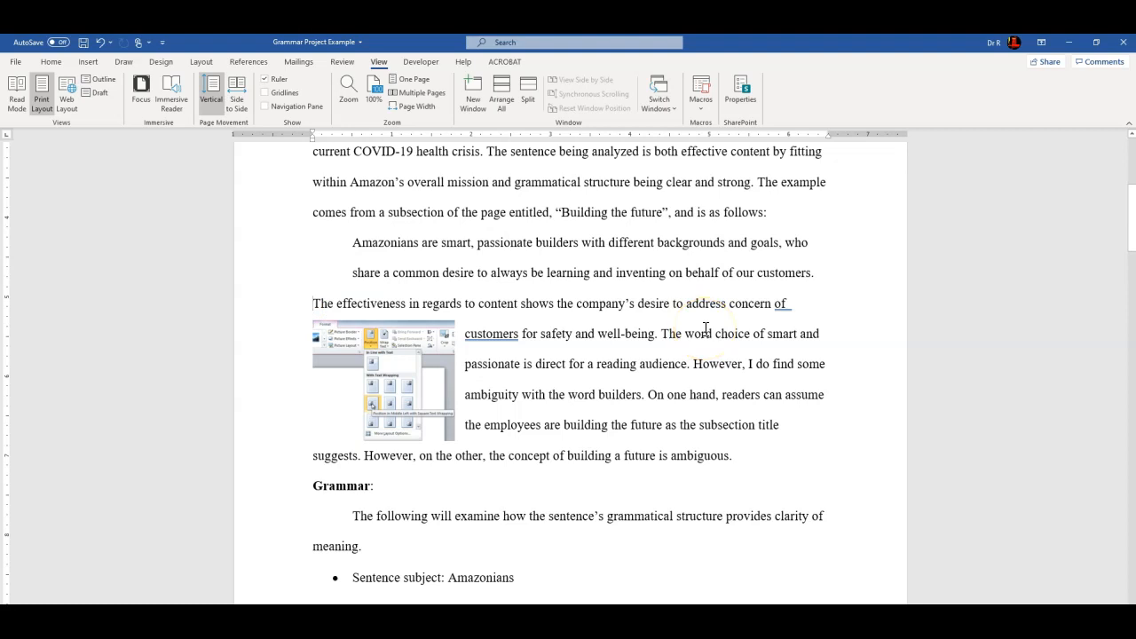
key(BackSpace)
key(Return)
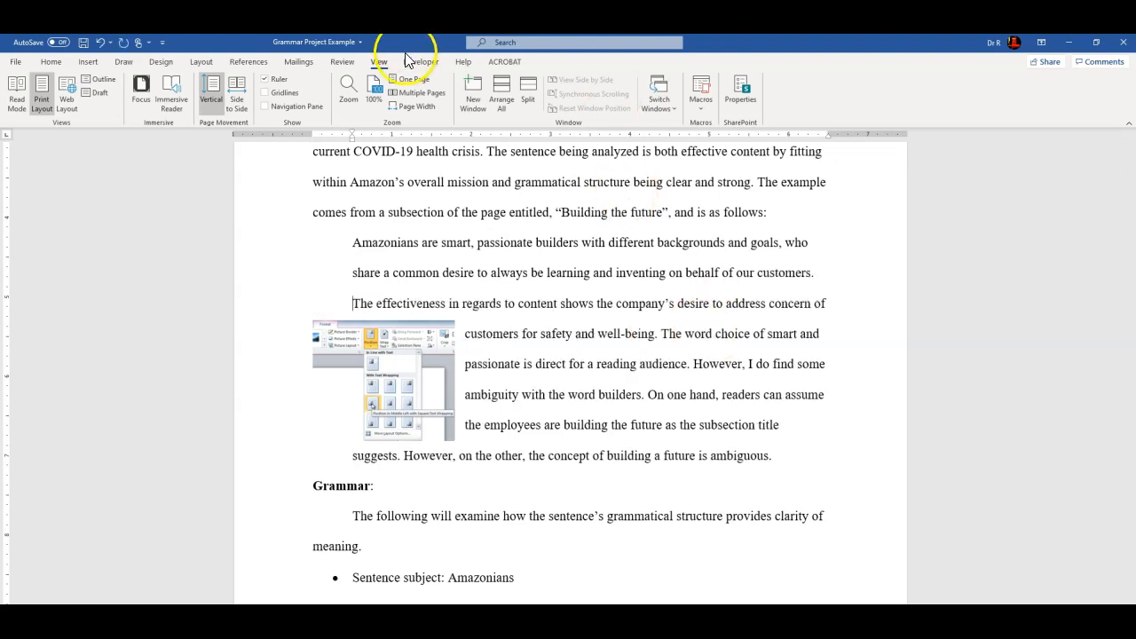
drag(352, 142, 312, 142)
key(Return)
key(Return)
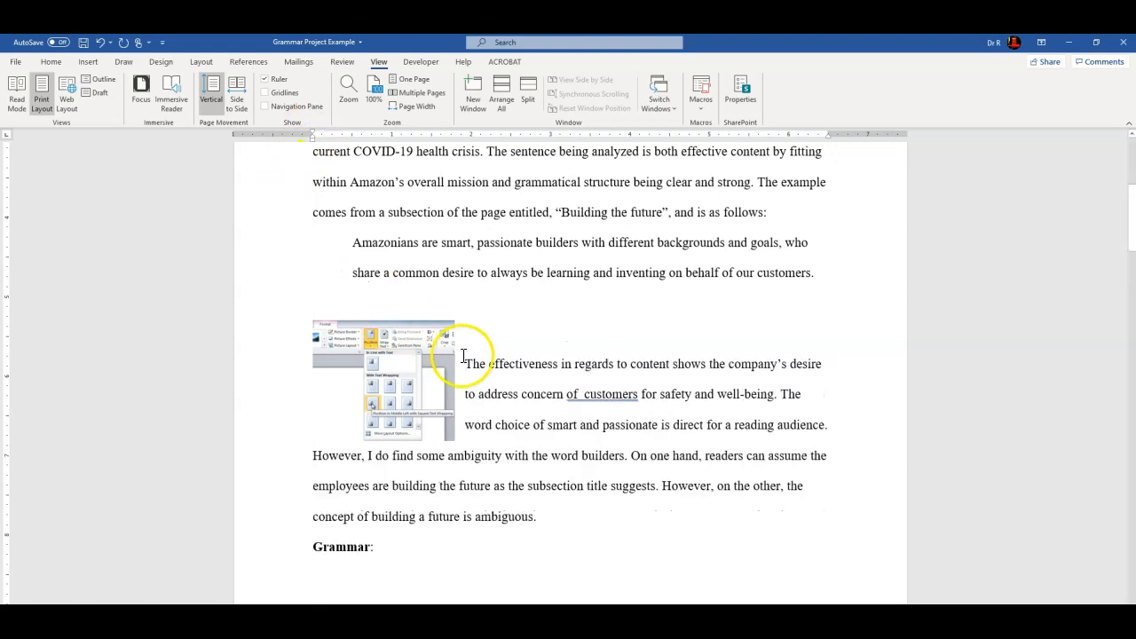
Try the Move with Text option on the picture, and undo it together with the blank lines above the paragraph
click(391, 368)
right_click(391, 368)
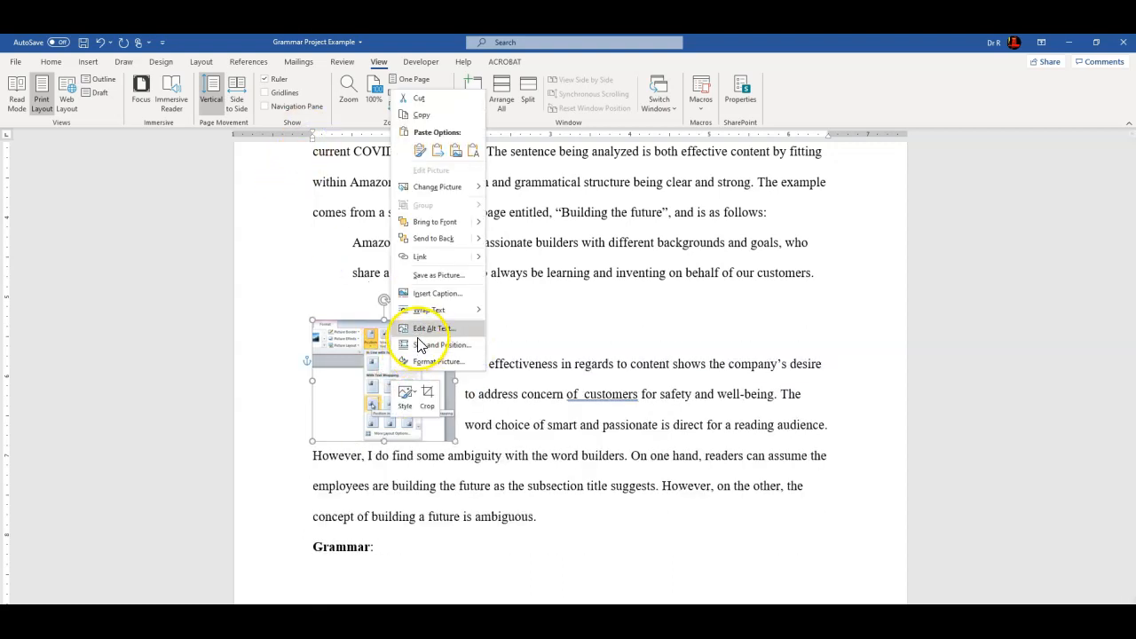
mouse_move(426, 315)
click(519, 312)
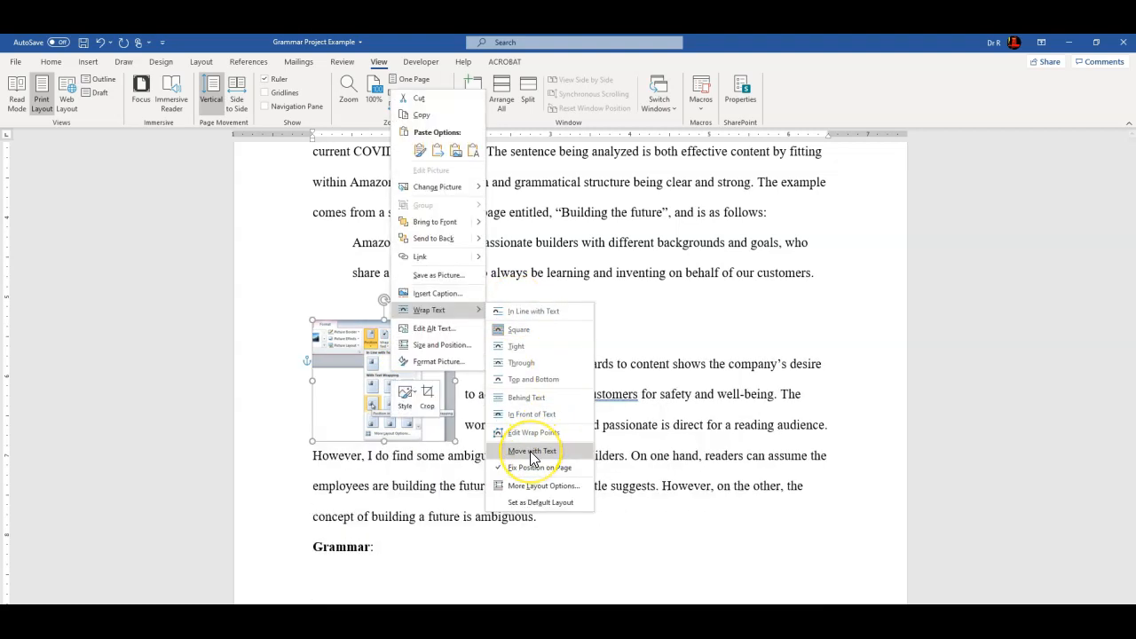
click(531, 453)
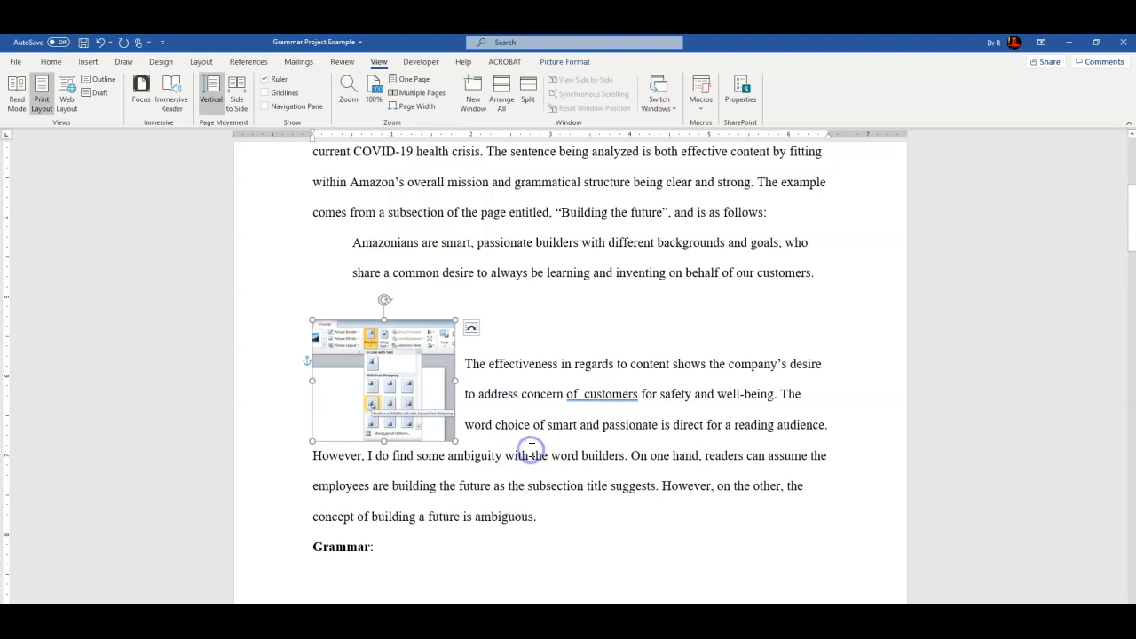
click(469, 364)
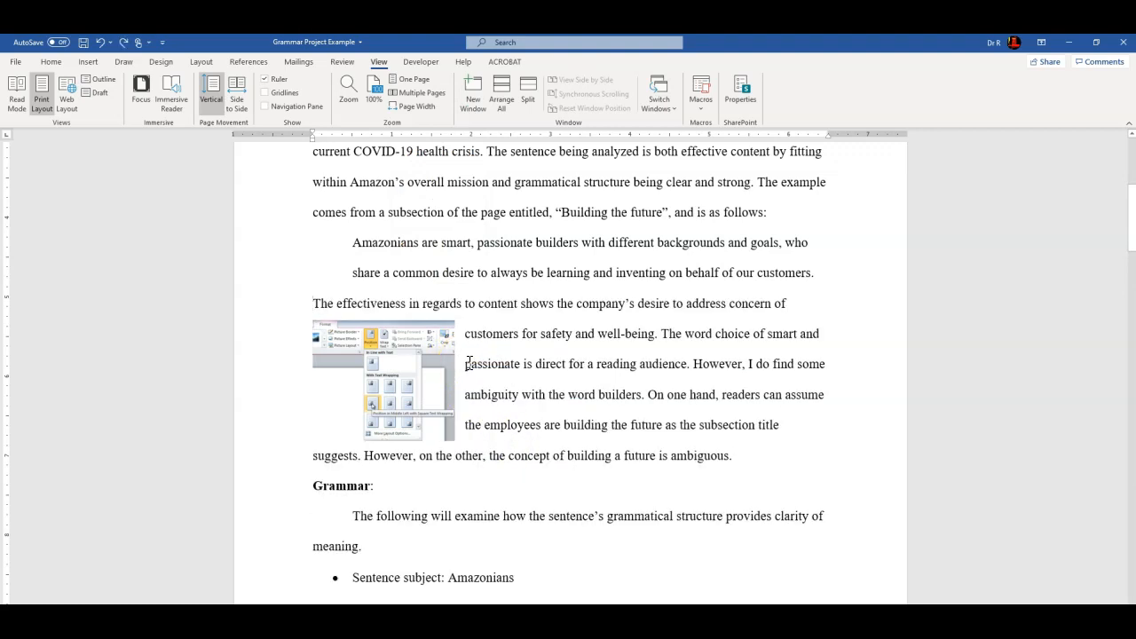
Set the picture to Move with Text
click(369, 354)
right_click(376, 353)
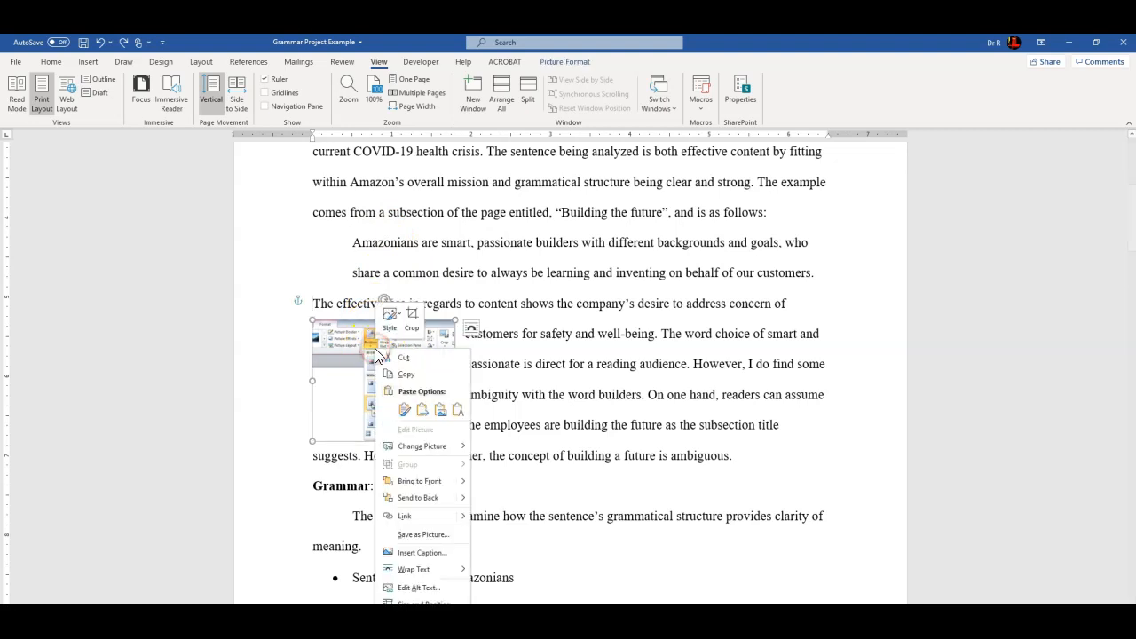
mouse_move(443, 577)
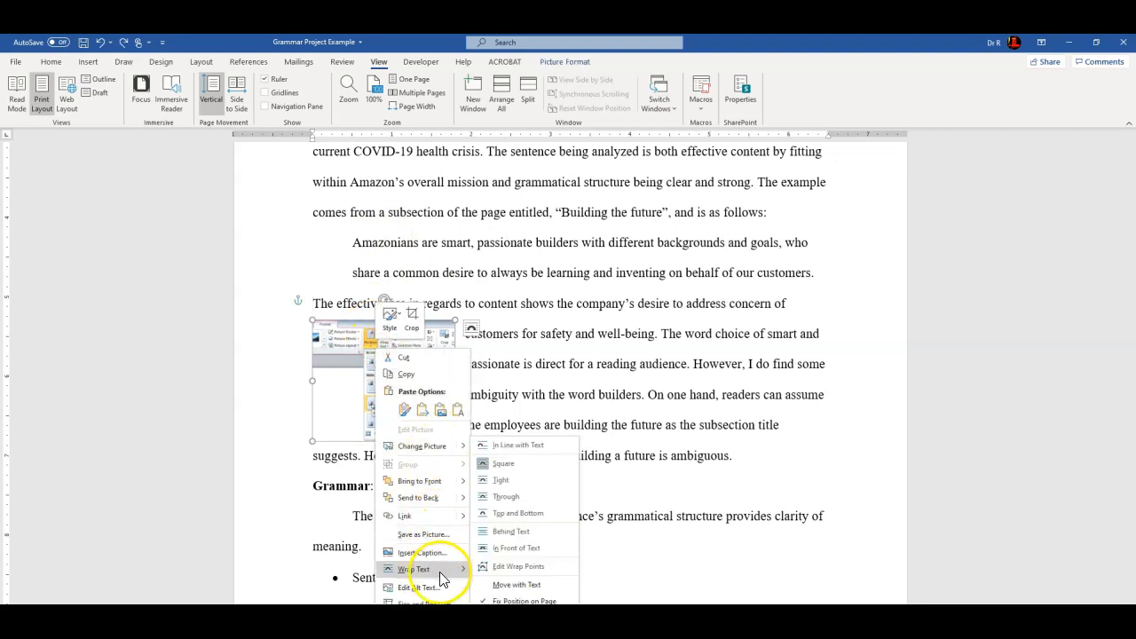
click(506, 585)
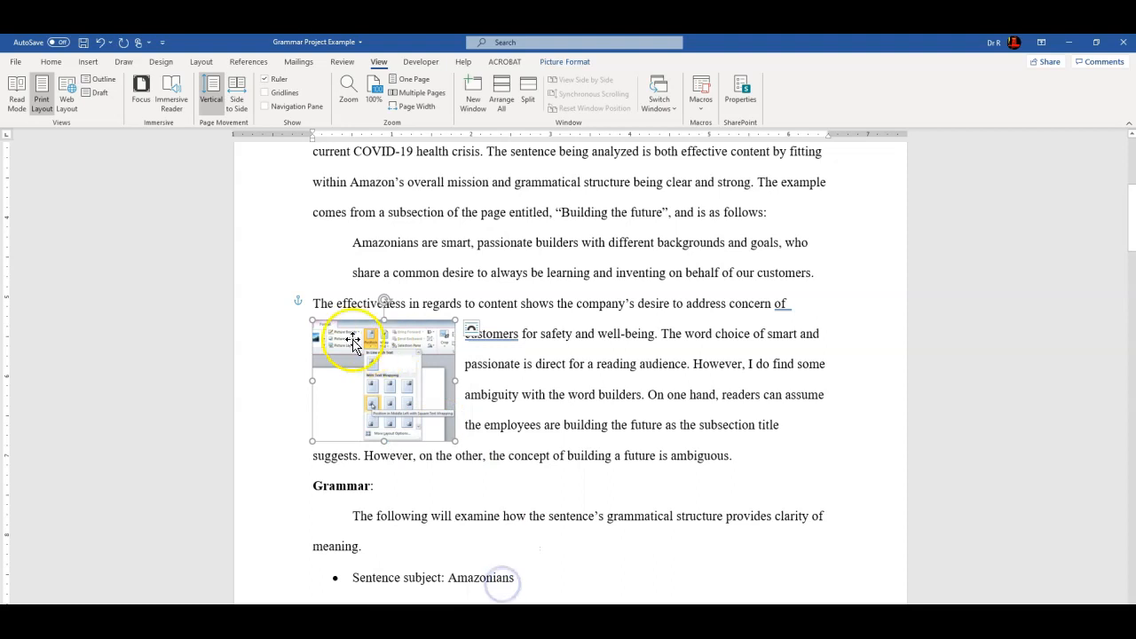
Test the picture's movement by inserting two blank lines above the paragraph beginning "The effectiveness", and remove them again
click(306, 300)
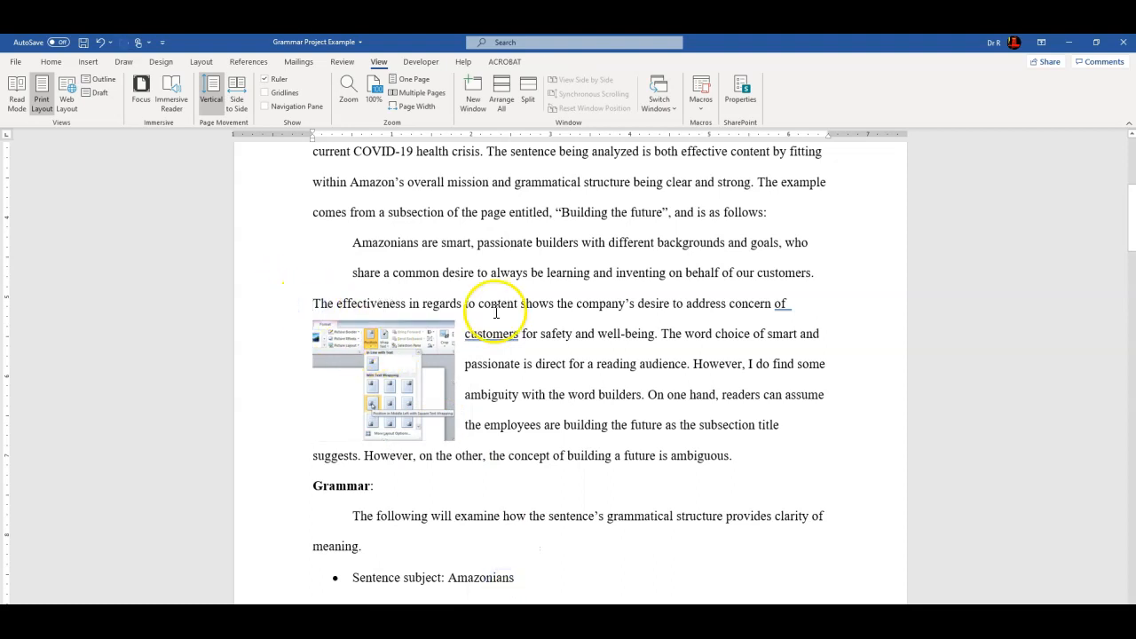
key(Return)
key(Return)
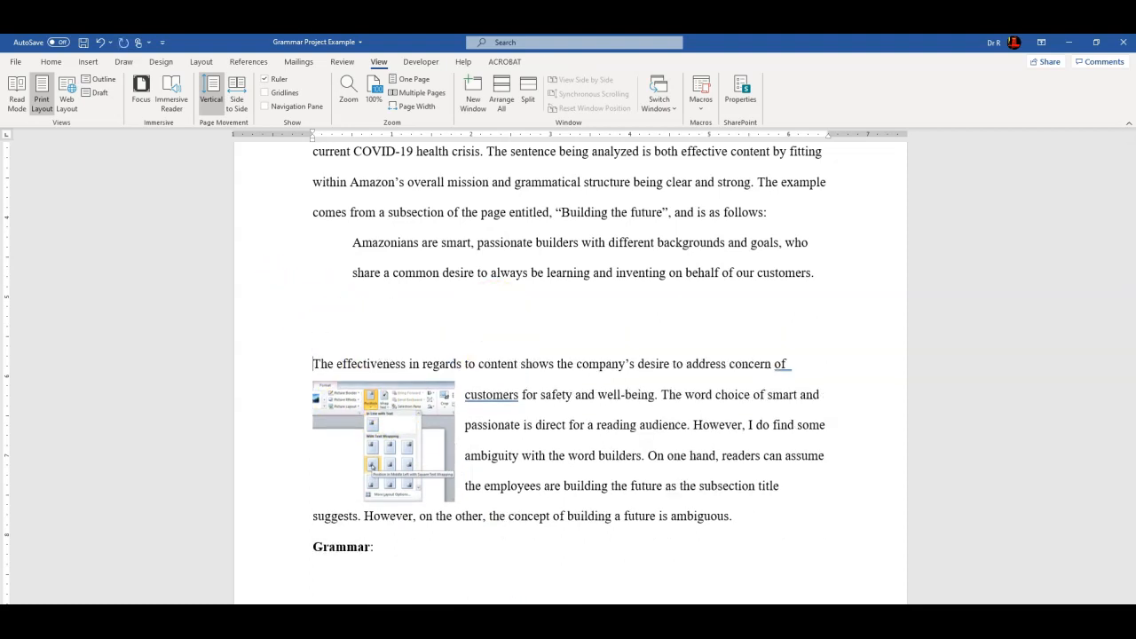
click(426, 311)
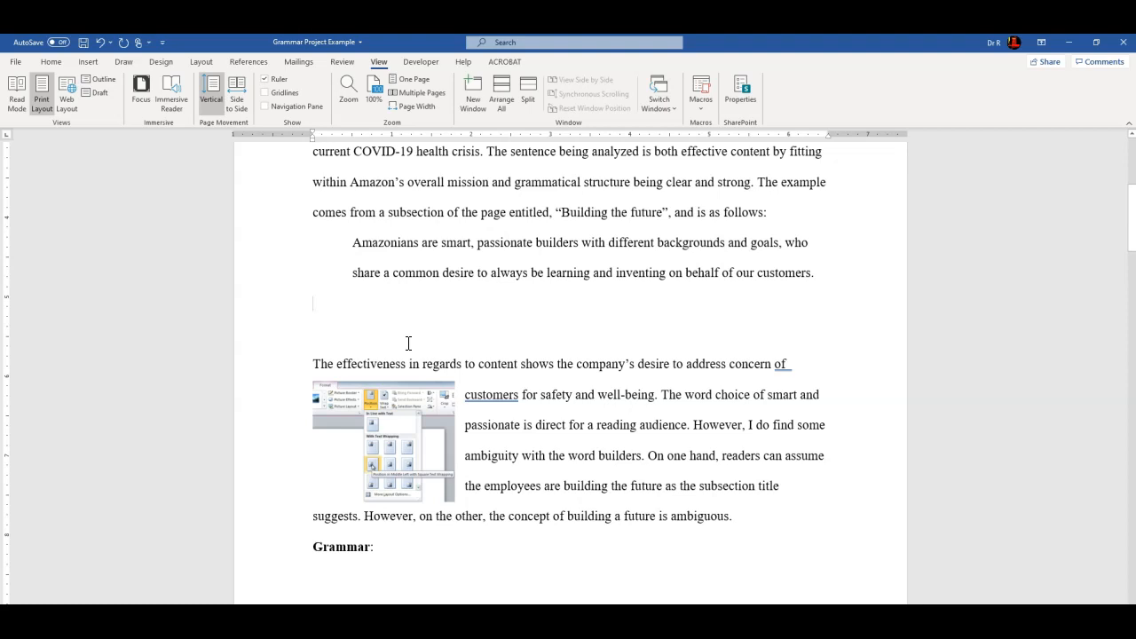
click(313, 364)
key(BackSpace)
key(BackSpace)
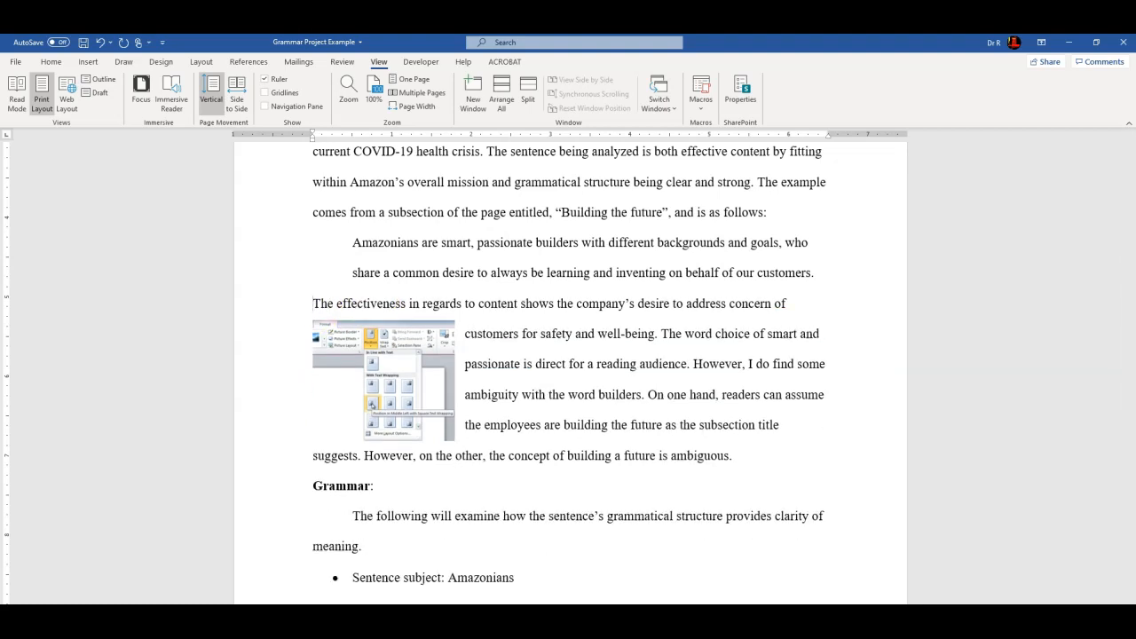
Set the picture's wrapping option to Fix Position on Page
click(382, 353)
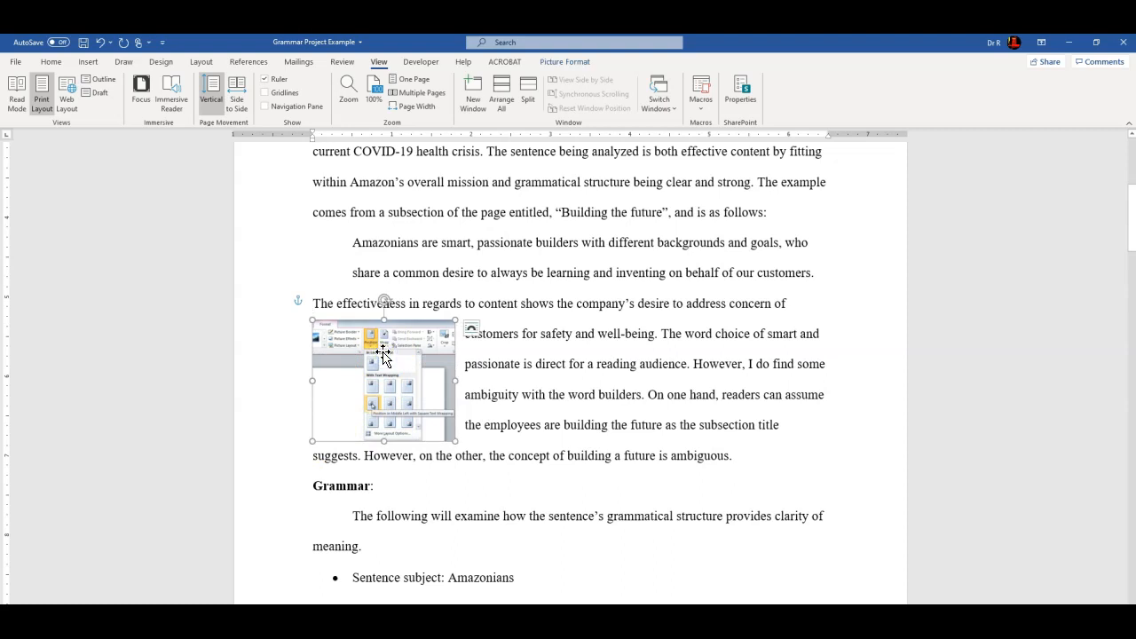
right_click(383, 352)
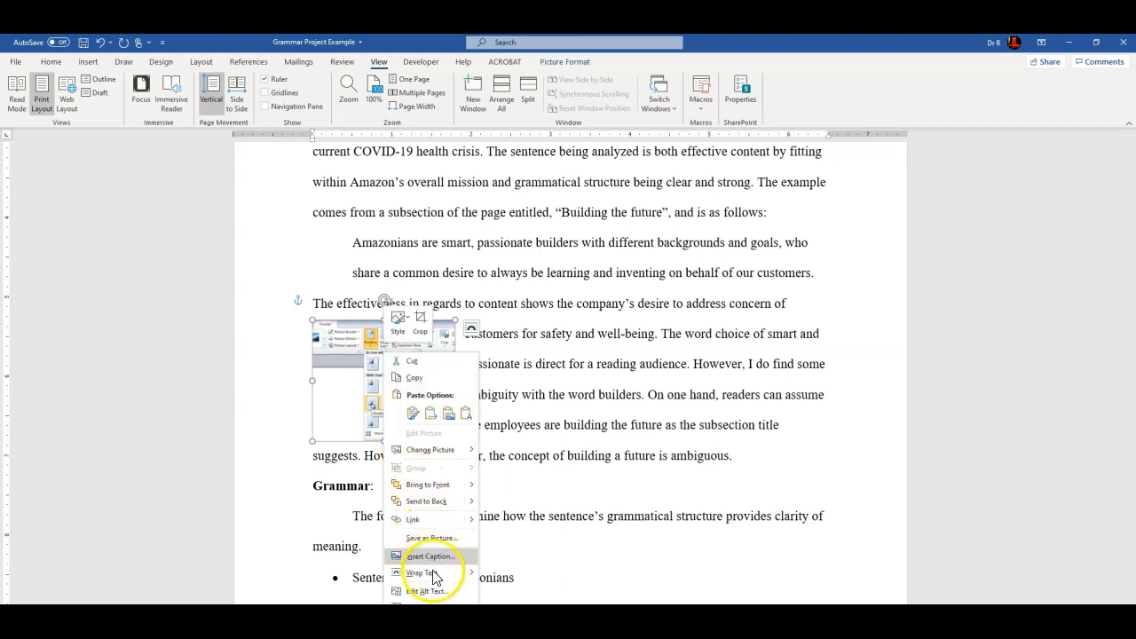
mouse_move(435, 584)
click(521, 599)
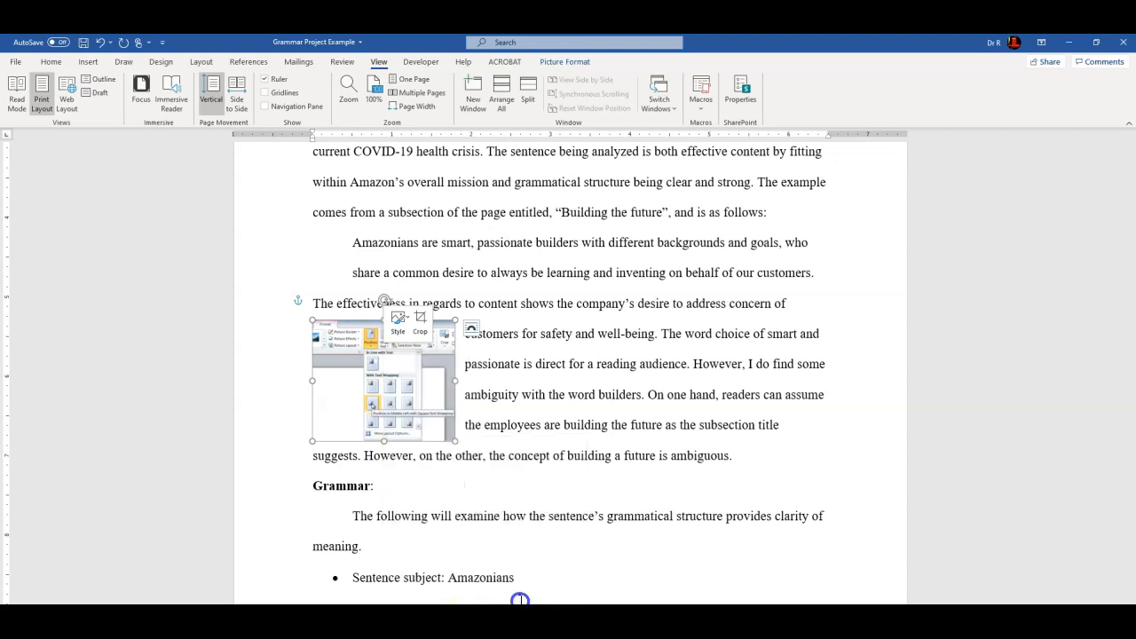
Push the paragraph beginning "The effectiveness" down with blank lines, and remove all but one of them
click(311, 303)
key(Return)
key(Return)
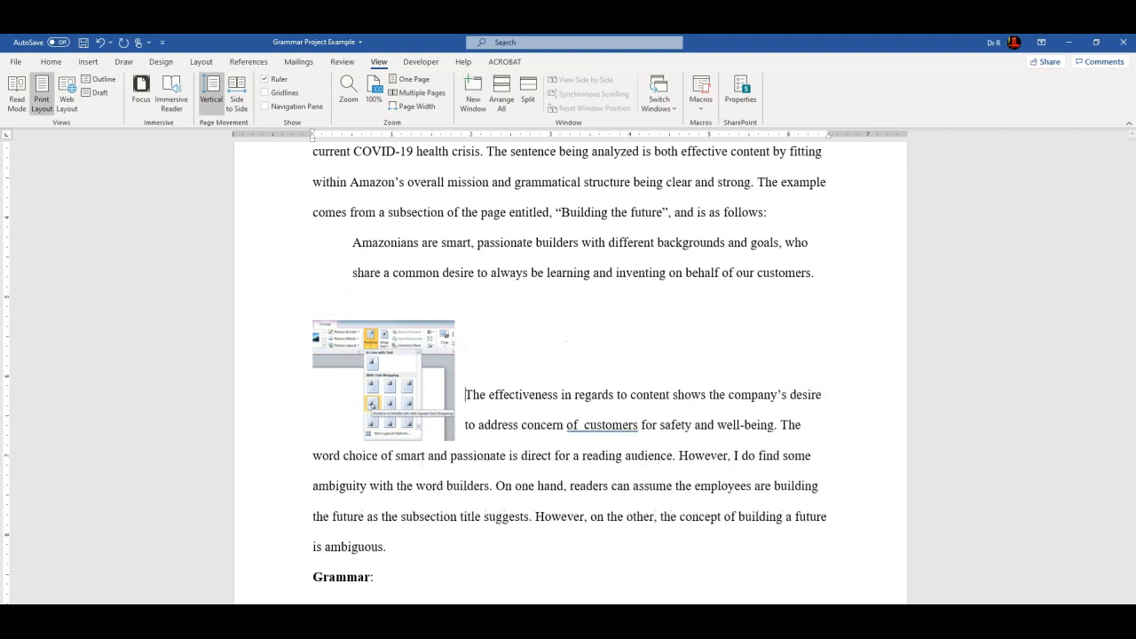
key(Return)
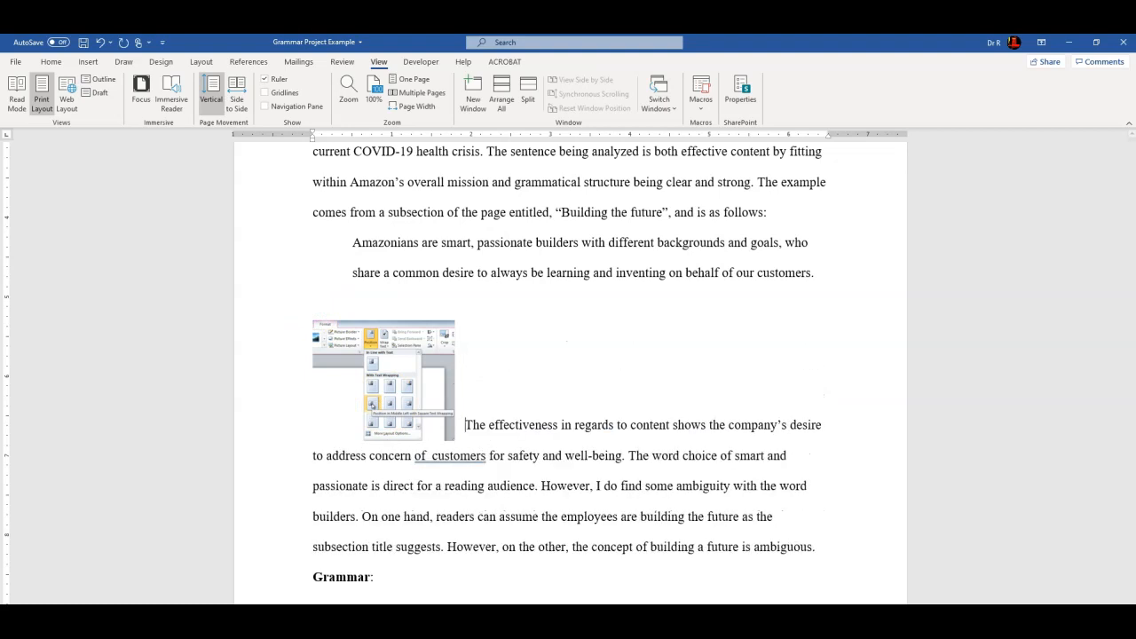
key(BackSpace)
key(BackSpace)
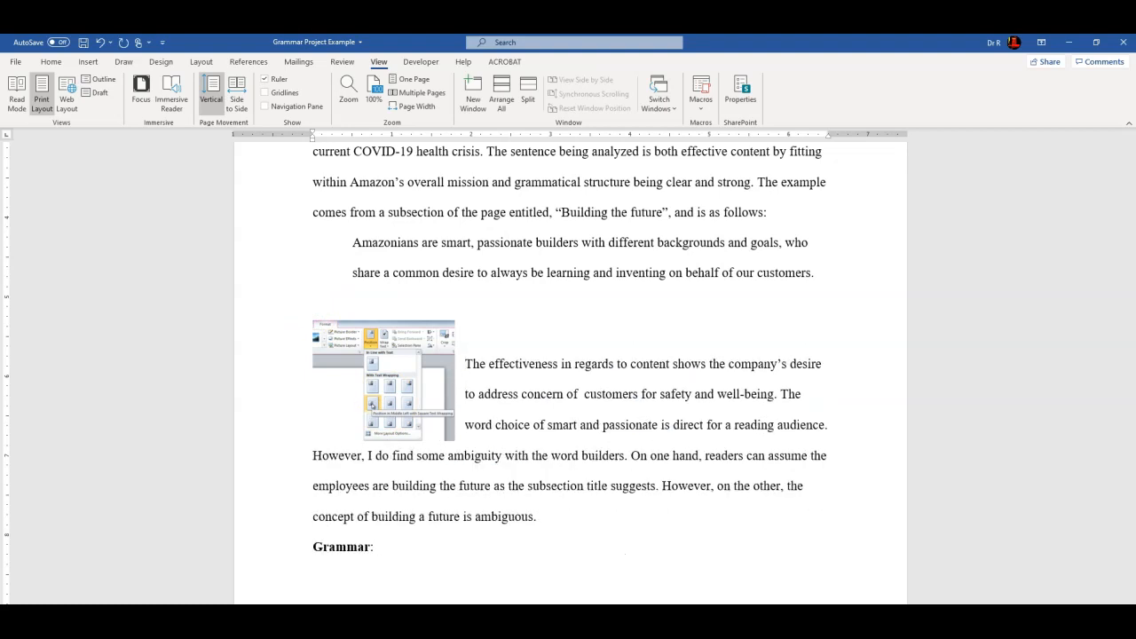
key(BackSpace)
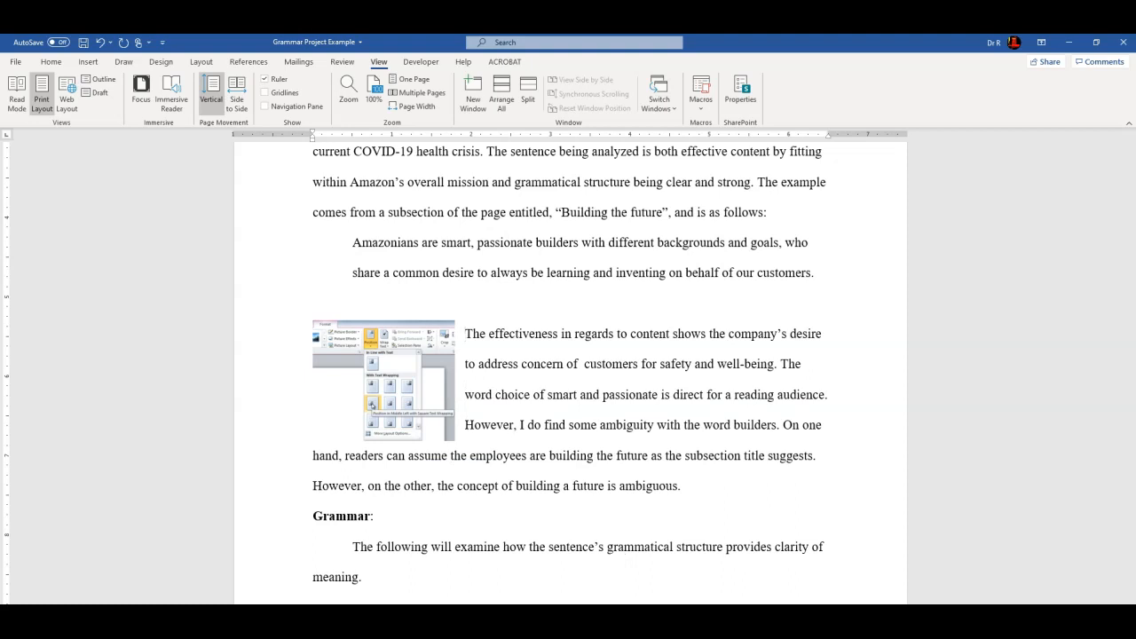
Change the picture's text wrapping style to Through
click(388, 353)
right_click(388, 356)
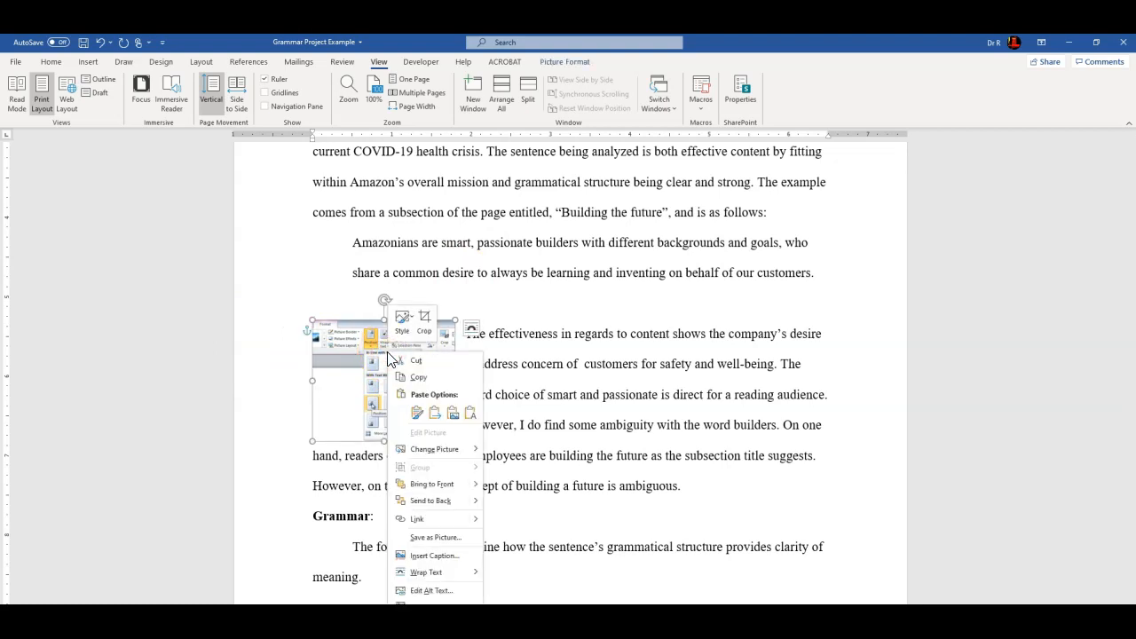
mouse_move(425, 575)
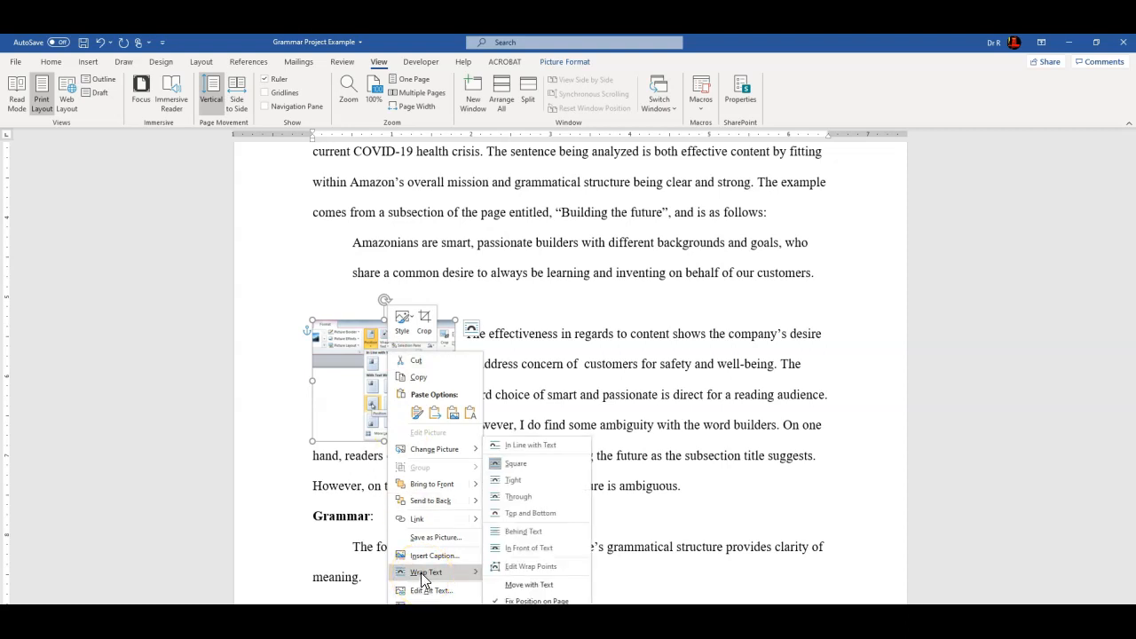
click(523, 484)
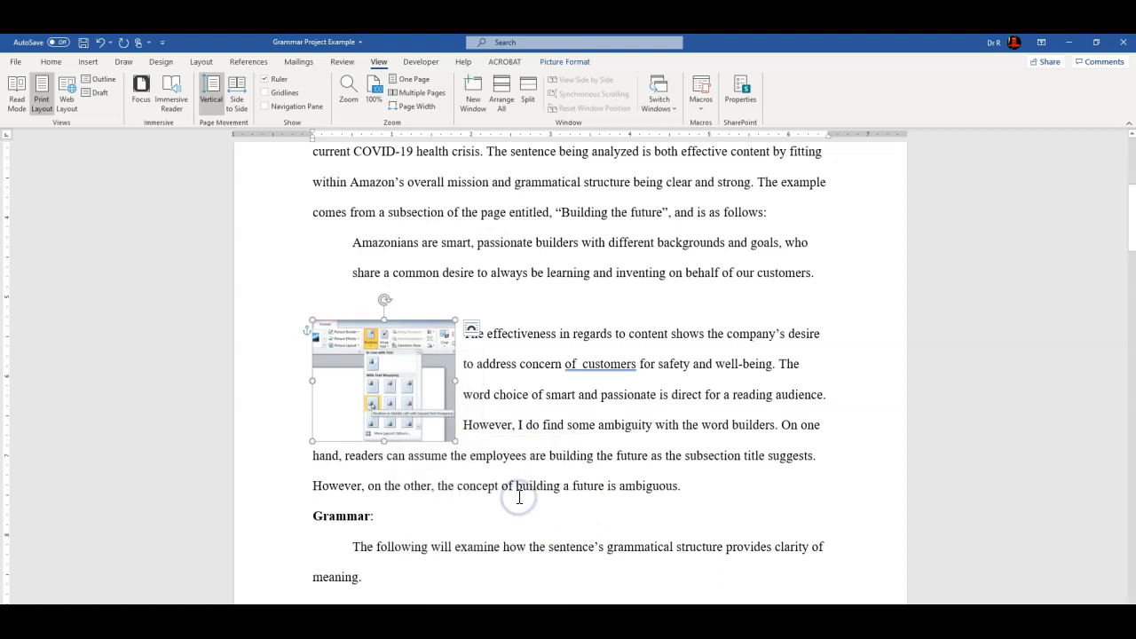
Set the picture's wrapping option to Move with Text and move it into the middle of the paragraph beginning "The effectiveness"
right_click(387, 388)
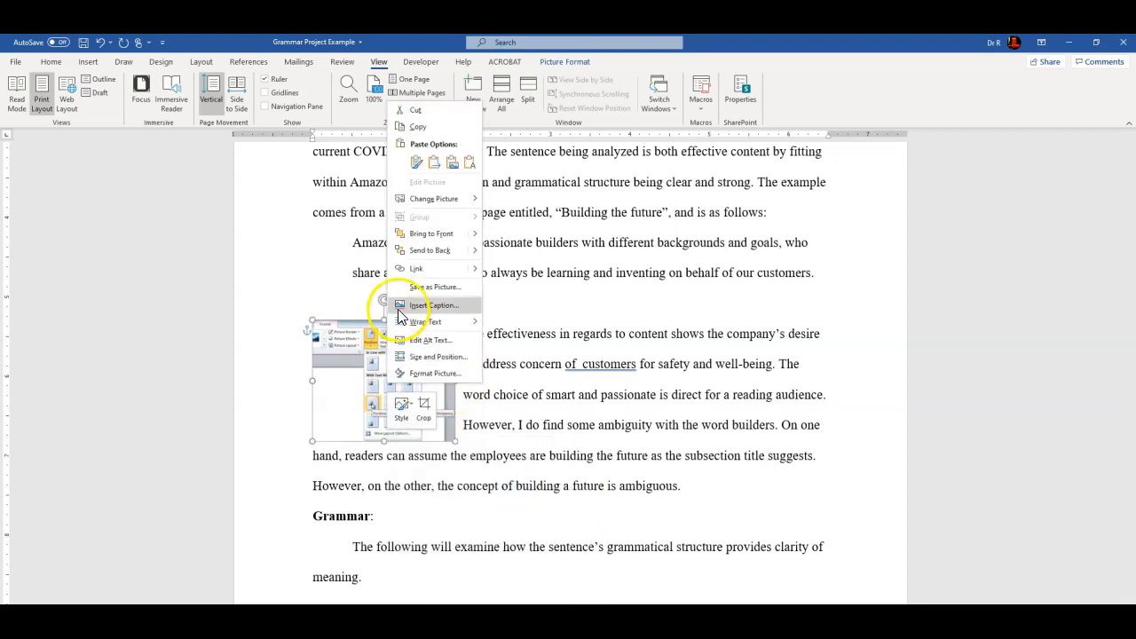
mouse_move(428, 333)
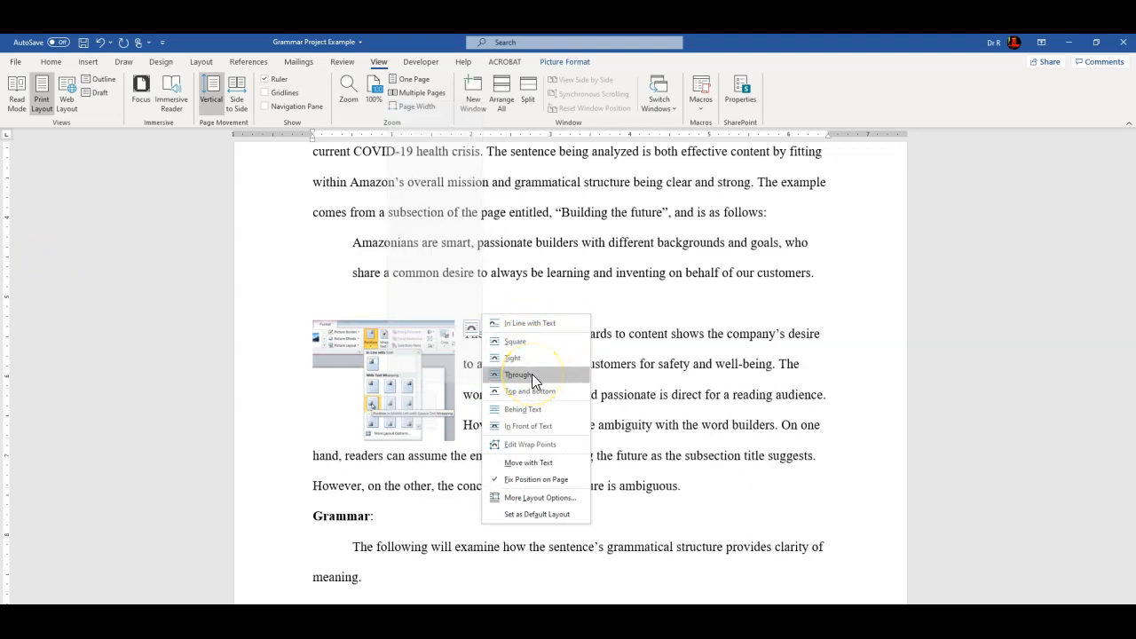
click(525, 463)
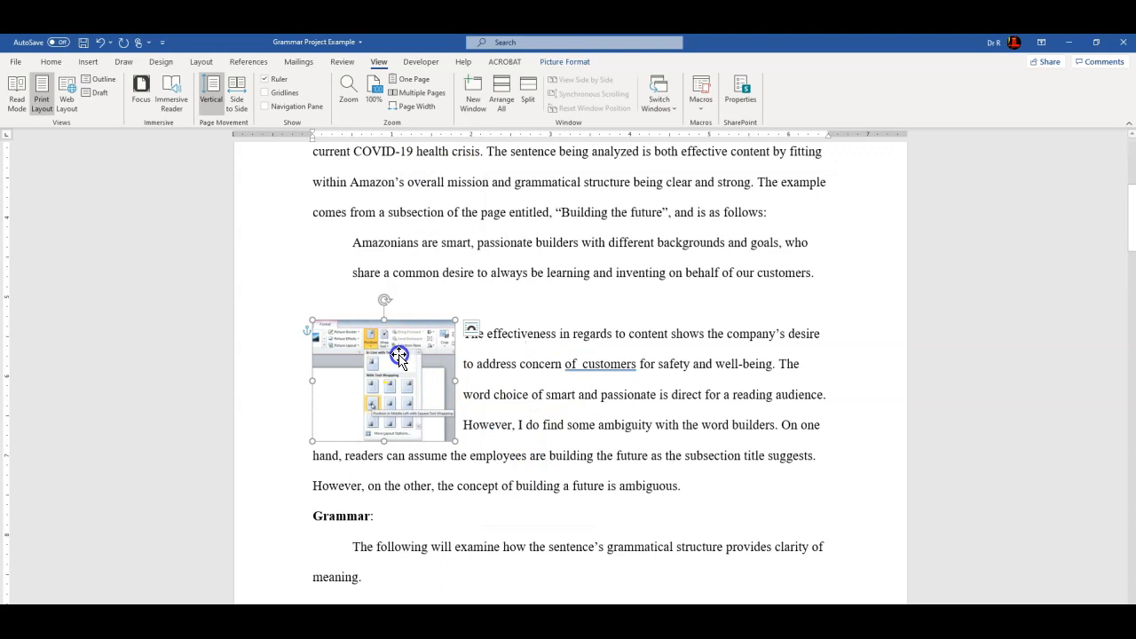
drag(399, 357, 499, 359)
Change the picture's text wrapping style to In Front of Text
right_click(495, 371)
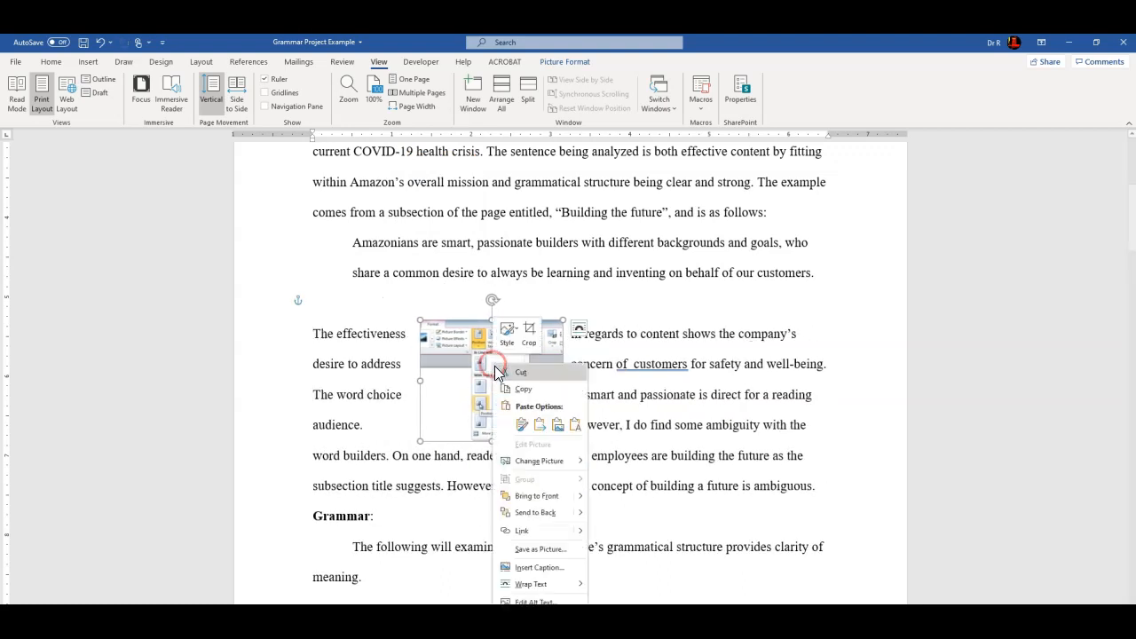
mouse_move(566, 589)
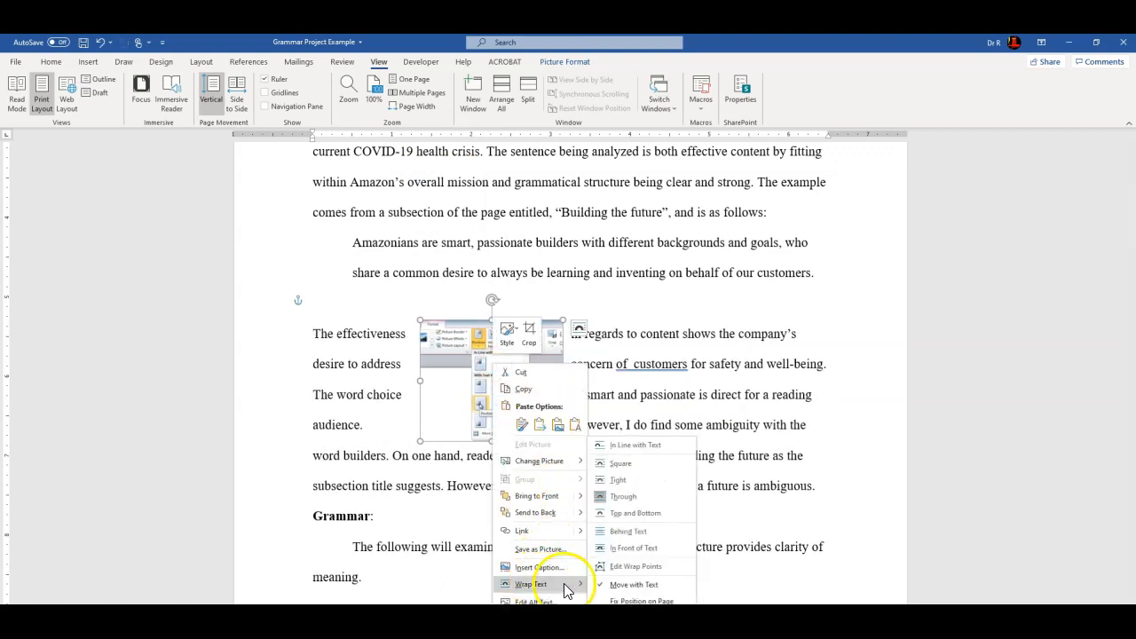
click(628, 550)
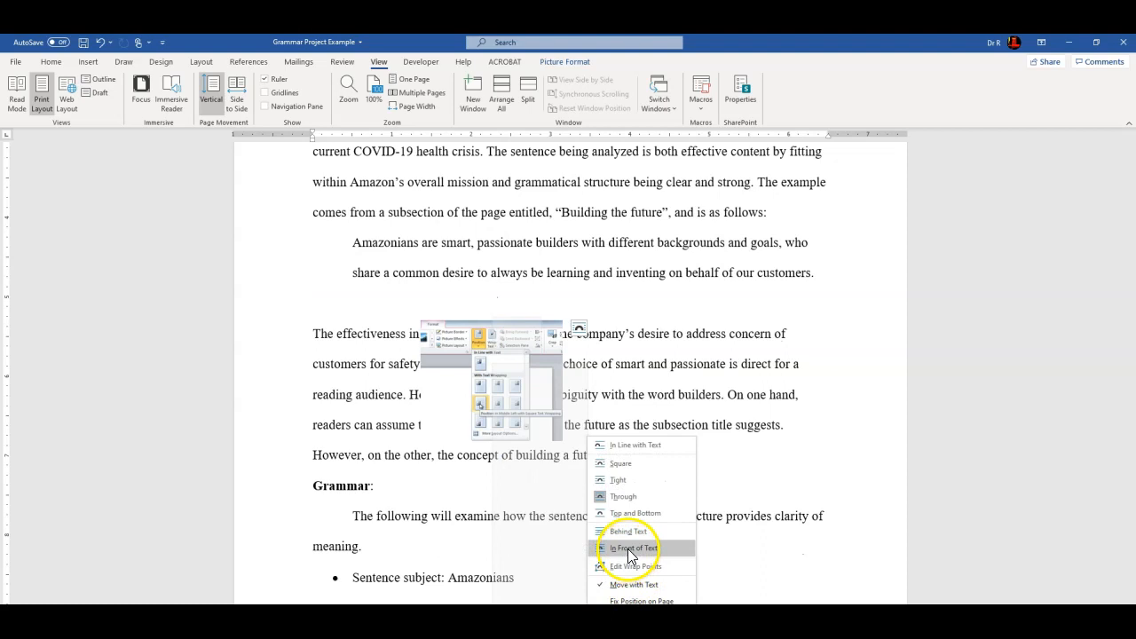
click(477, 359)
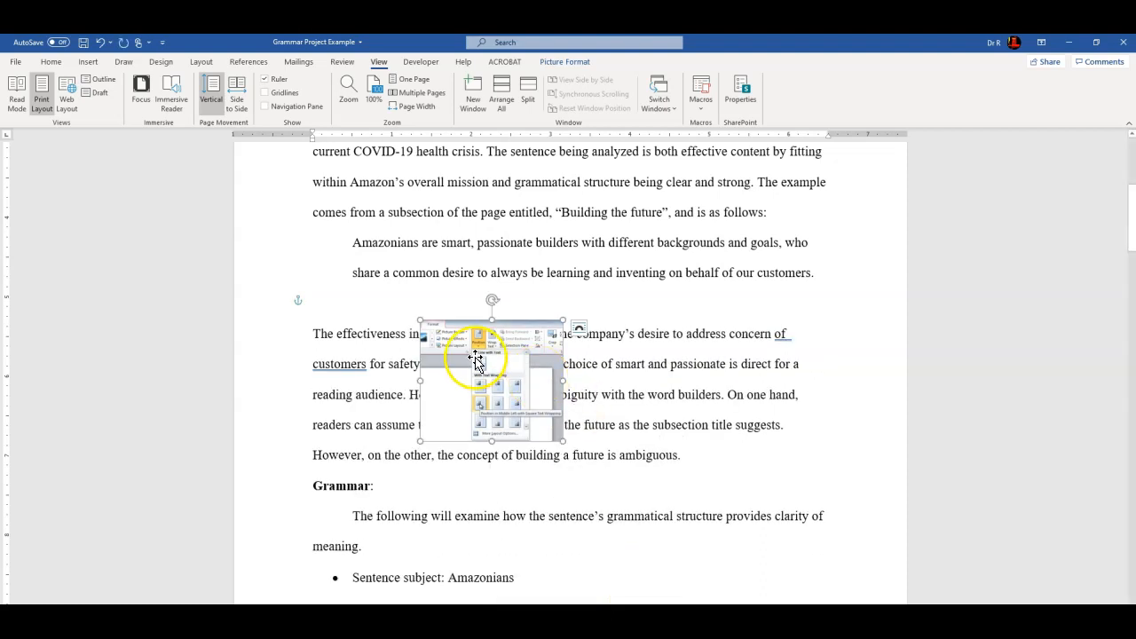
Change the picture's text wrapping style to Behind Text and move it to the left margin, under the start of the paragraph beginning "The effectiveness"
right_click(477, 364)
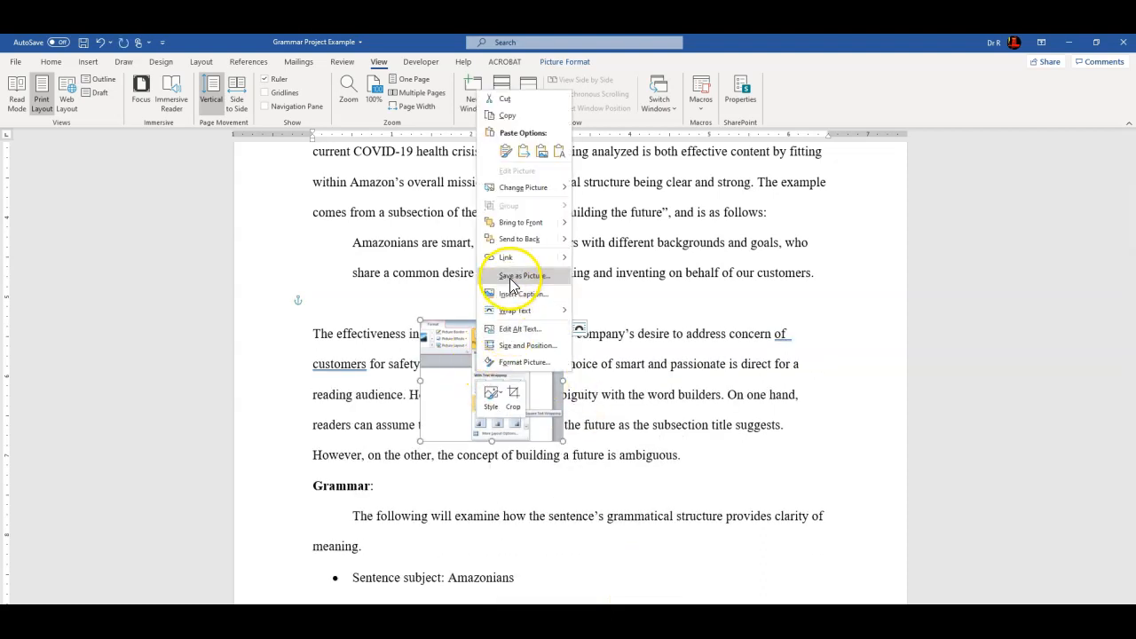
mouse_move(511, 310)
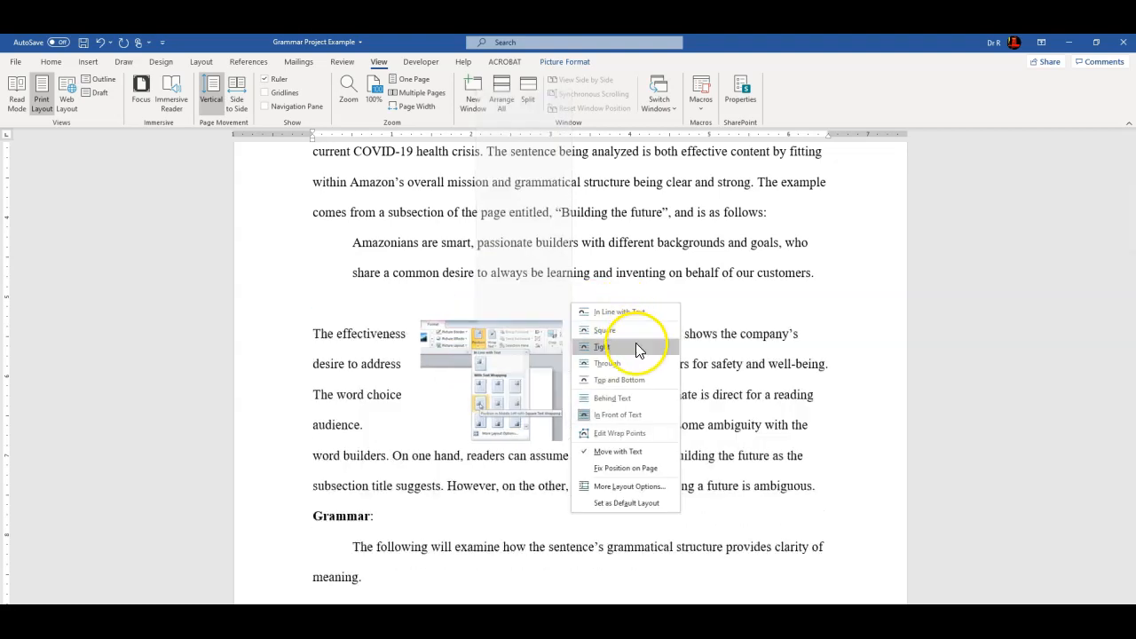
click(625, 416)
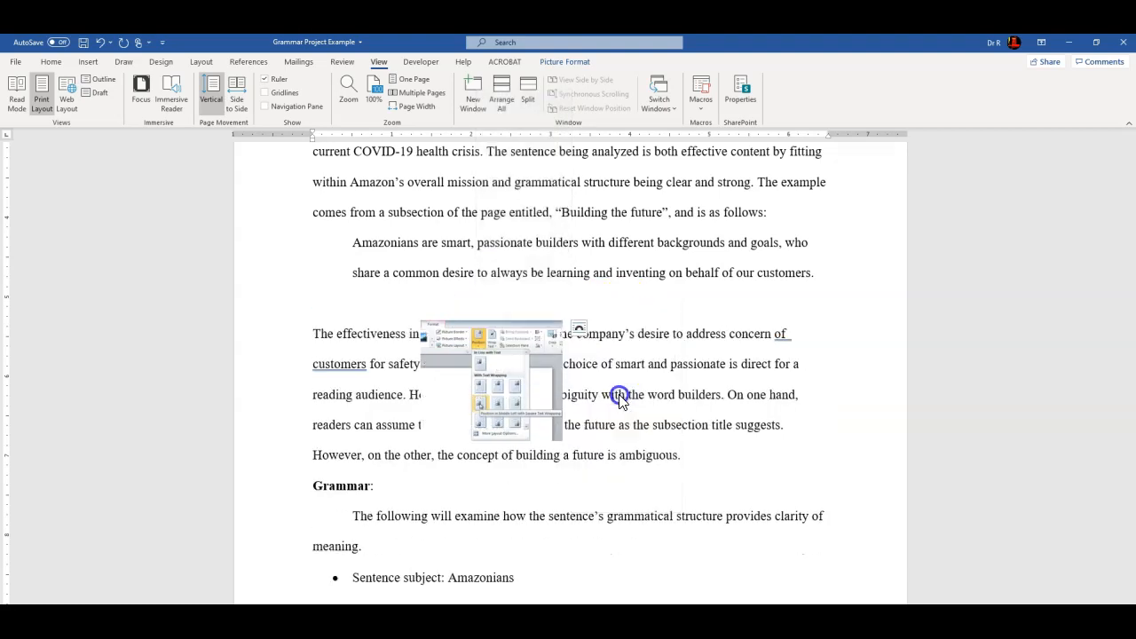
drag(454, 379, 524, 267)
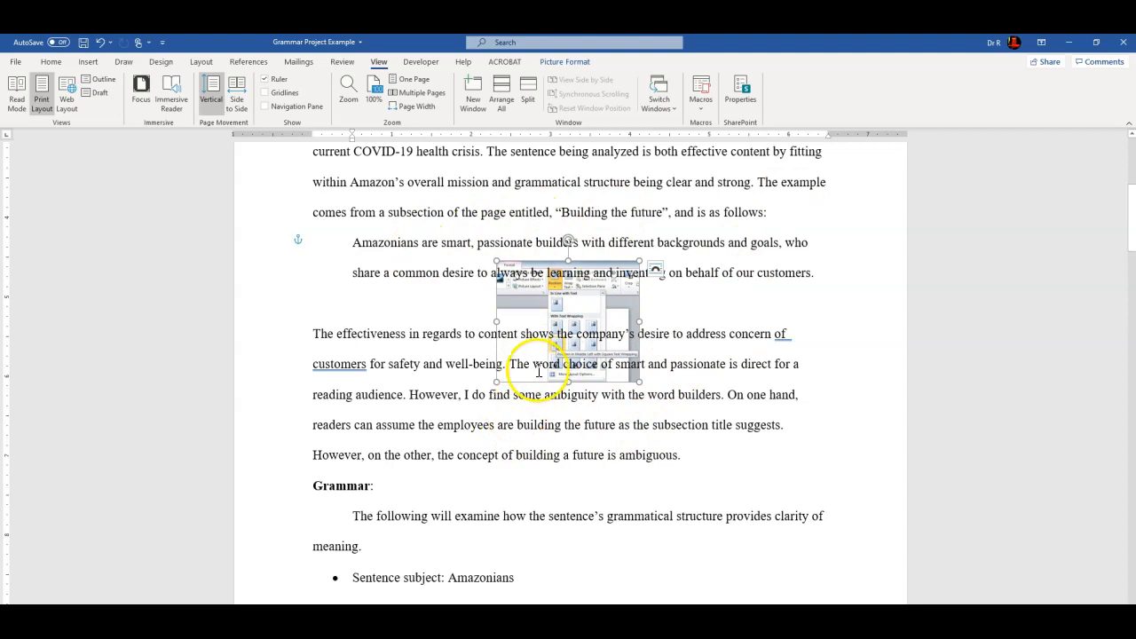
drag(555, 299, 370, 334)
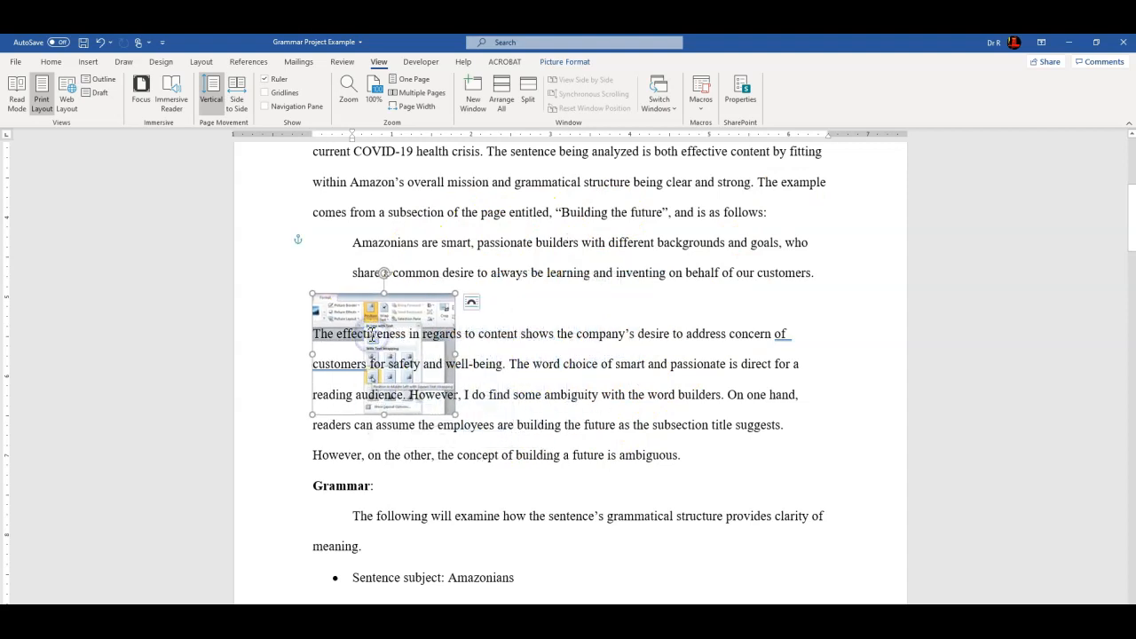